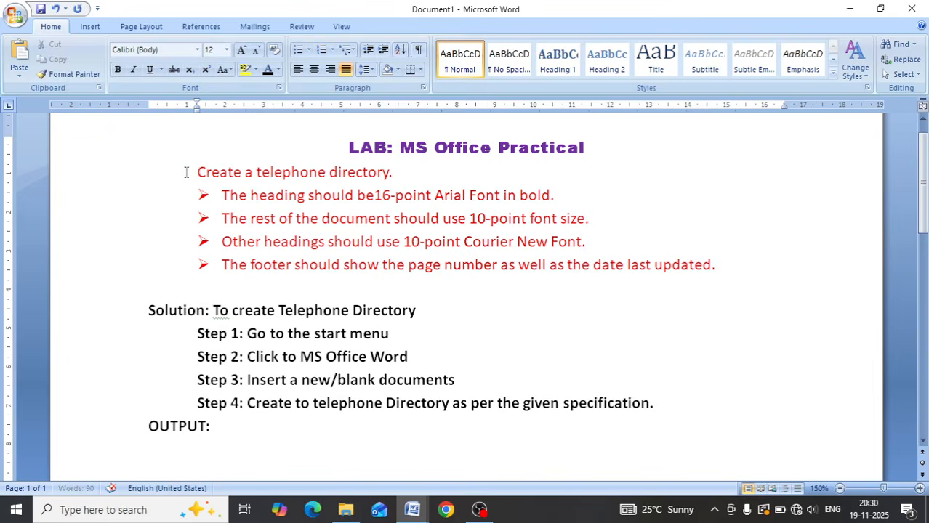
- Number the line "Create a telephone directory." as item 2
text(2.)
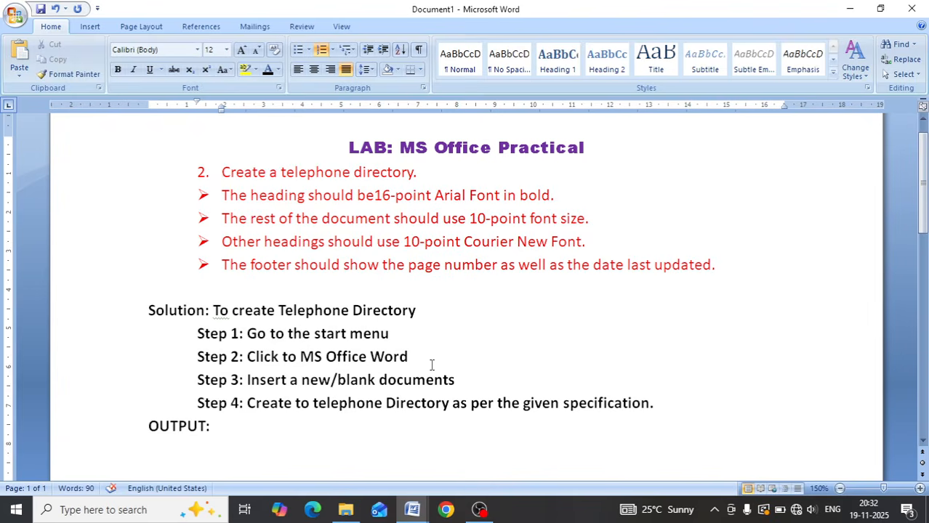
- Insert a table of three columns and six rows below "OUTPUT:" and narrow its first column to about 2.7 cm
scroll(431, 365, down, 1)
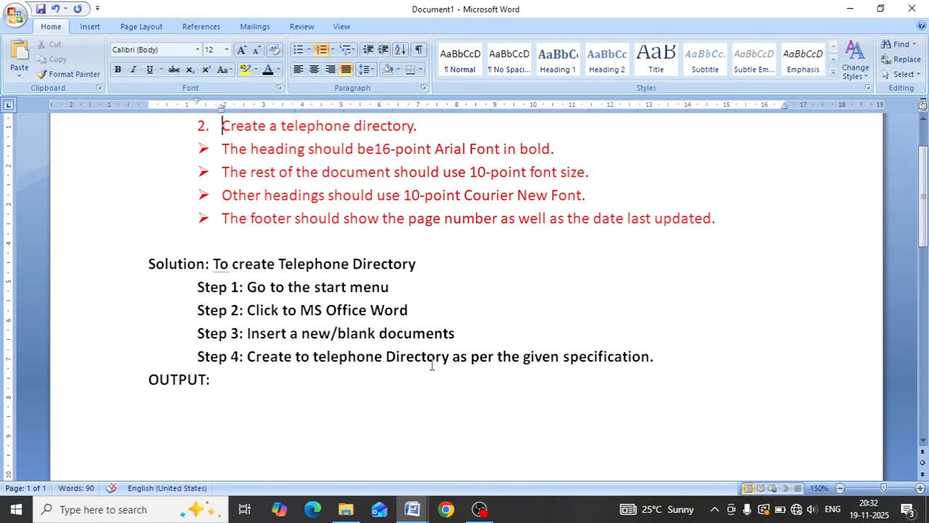
click(215, 379)
key(Return)
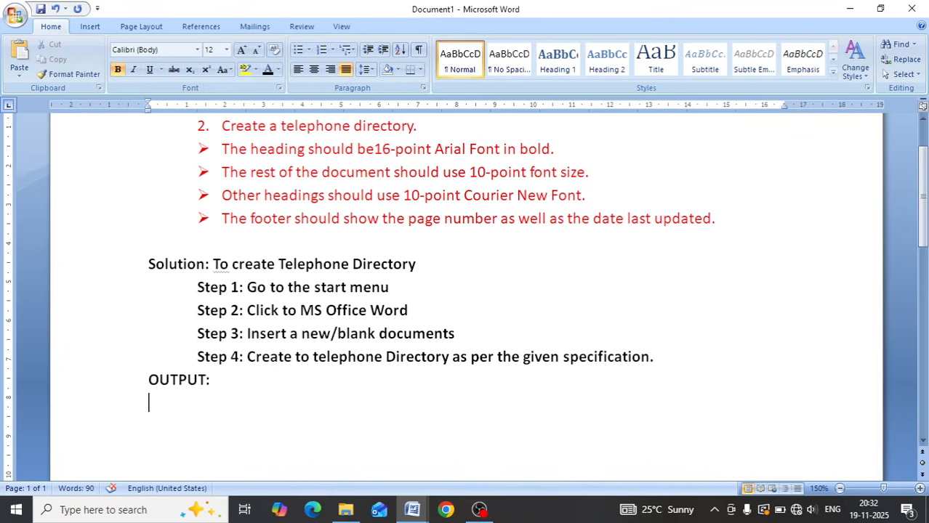
key(Tab)
click(90, 26)
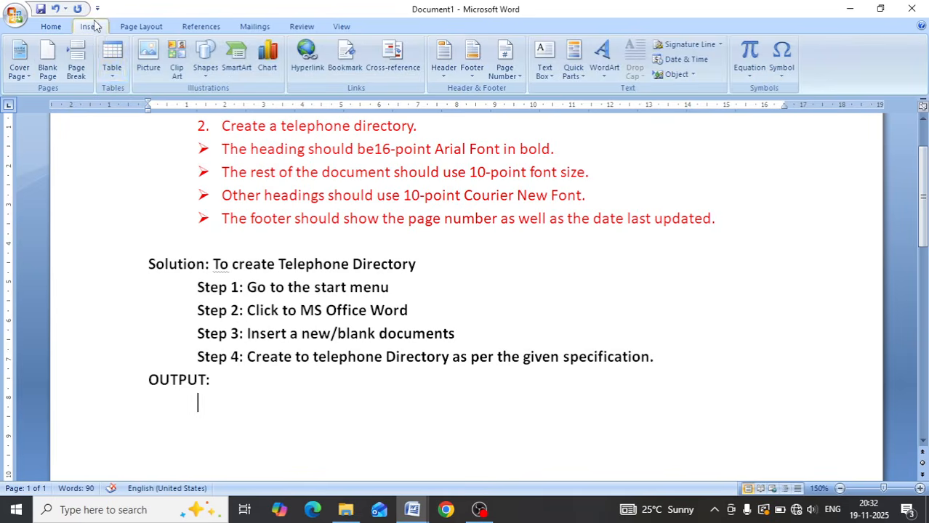
click(114, 76)
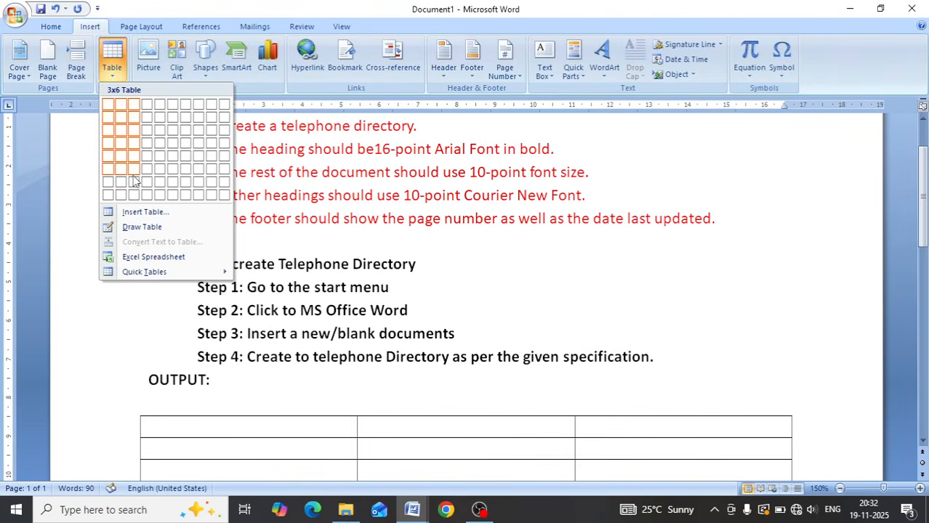
click(135, 180)
scroll(531, 396, down, 3)
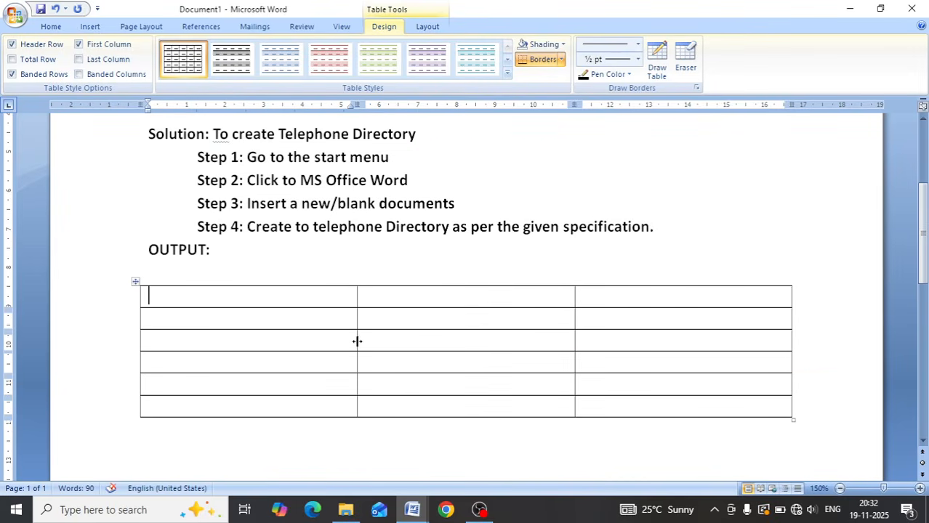
drag(356, 342, 244, 337)
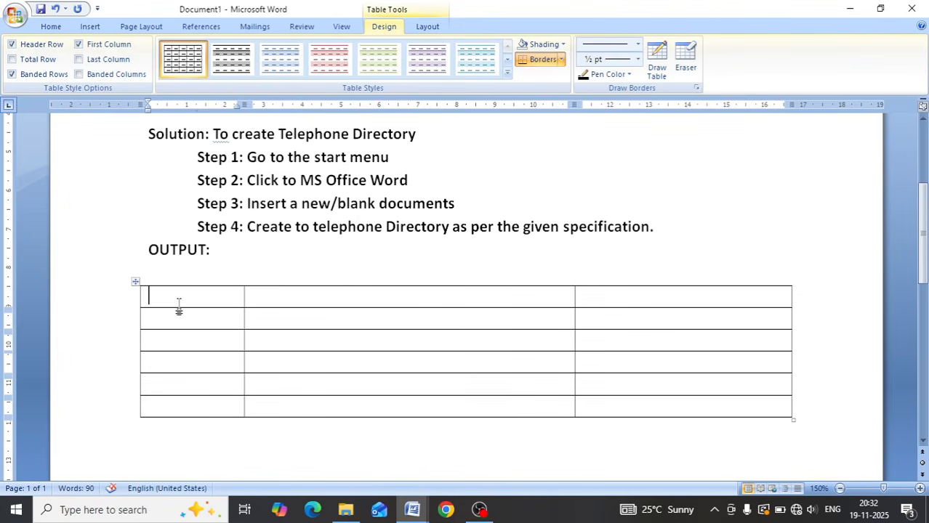
- Enter the headings "S.N." and "Friends Name" in the first two columns of the table's top row
text(S.N)
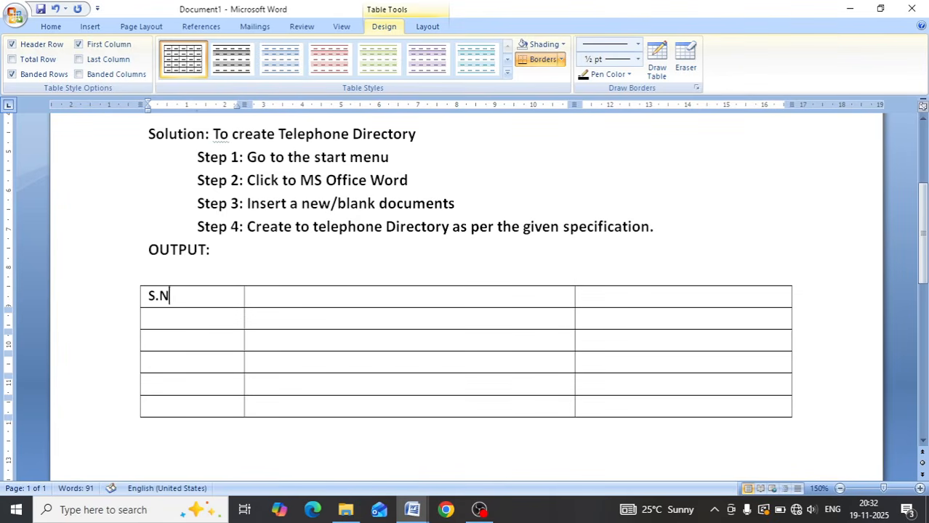
text(.)
click(287, 296)
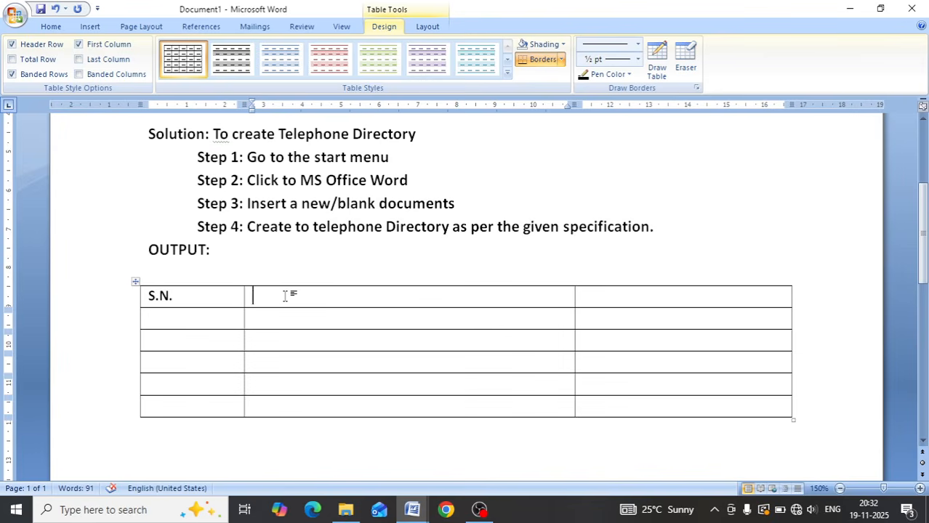
text(Friends )
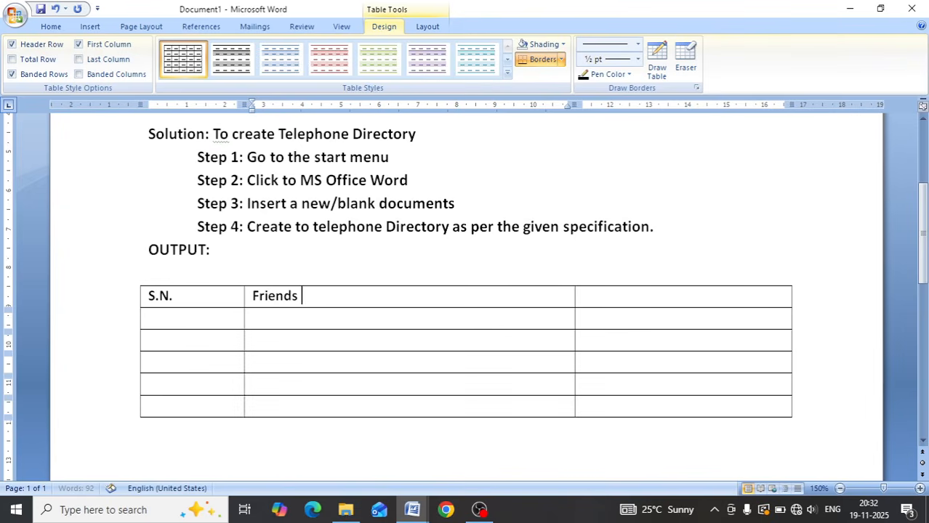
text(Name)
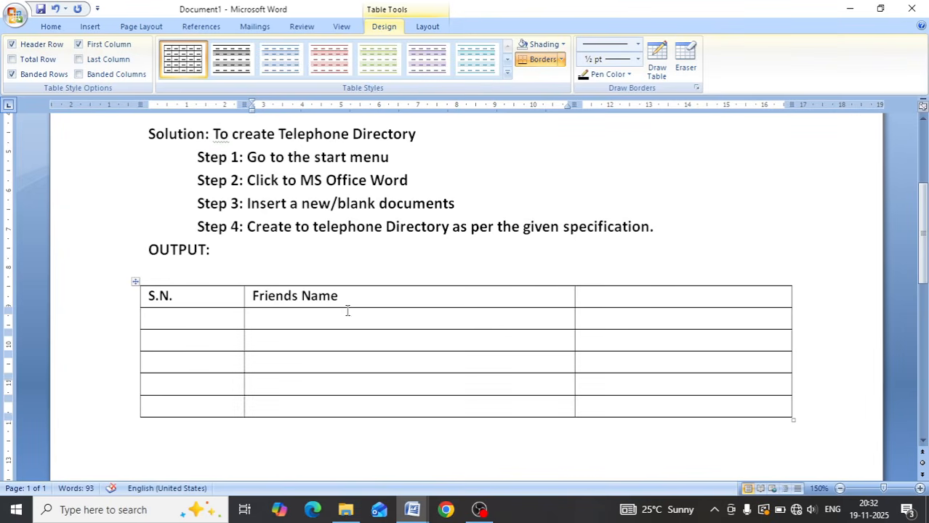
- Enter the heading "Phone Number" in the third column of the table's top row
click(647, 302)
text(Pho)
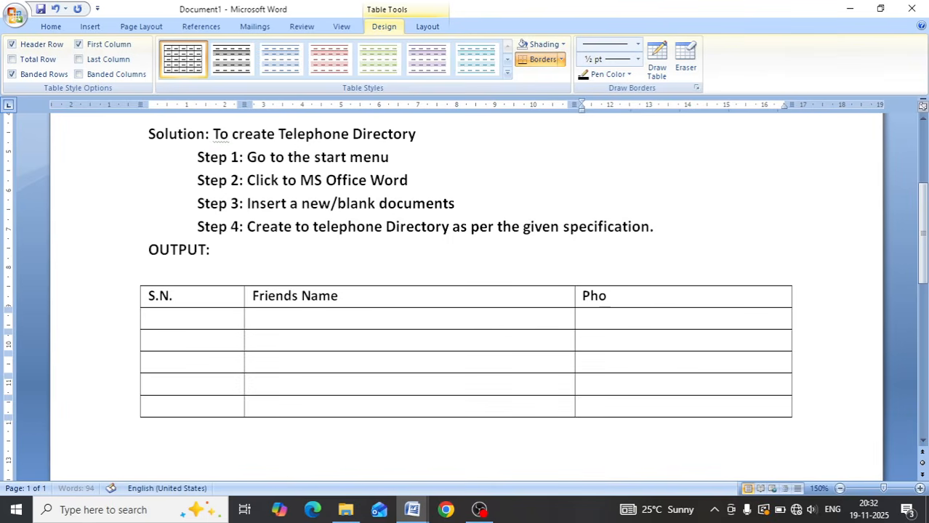
text(ne NUmb)
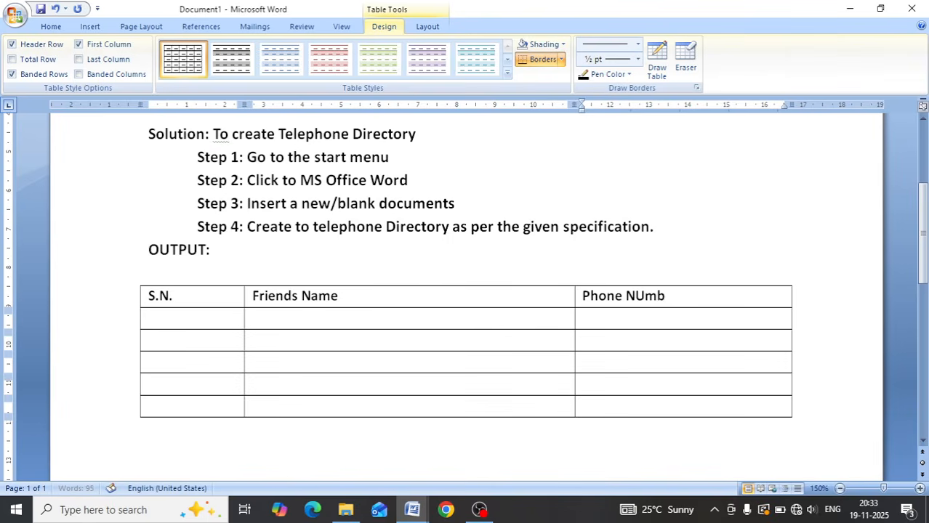
text(er)
key(BackSpace)
key(BackSpace)
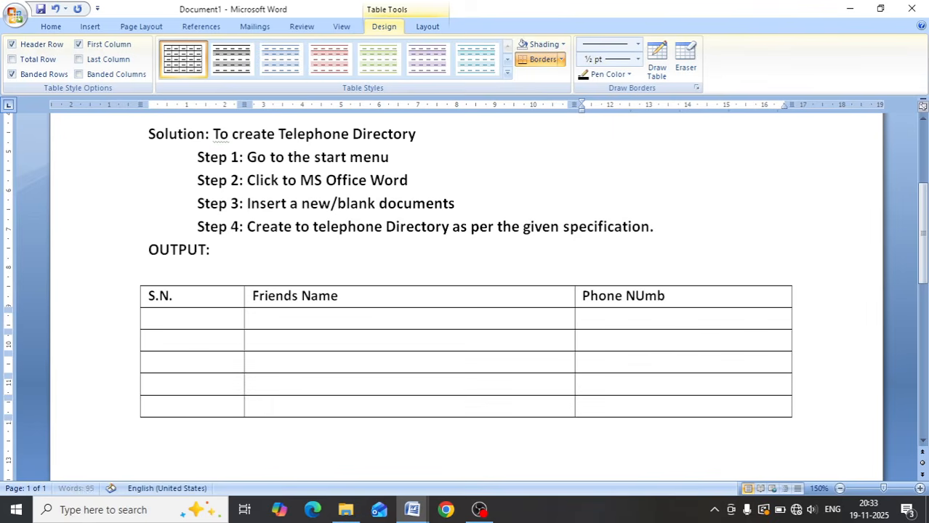
key(BackSpace)
key(BackSpace)
key(BackSpace)
text(umber)
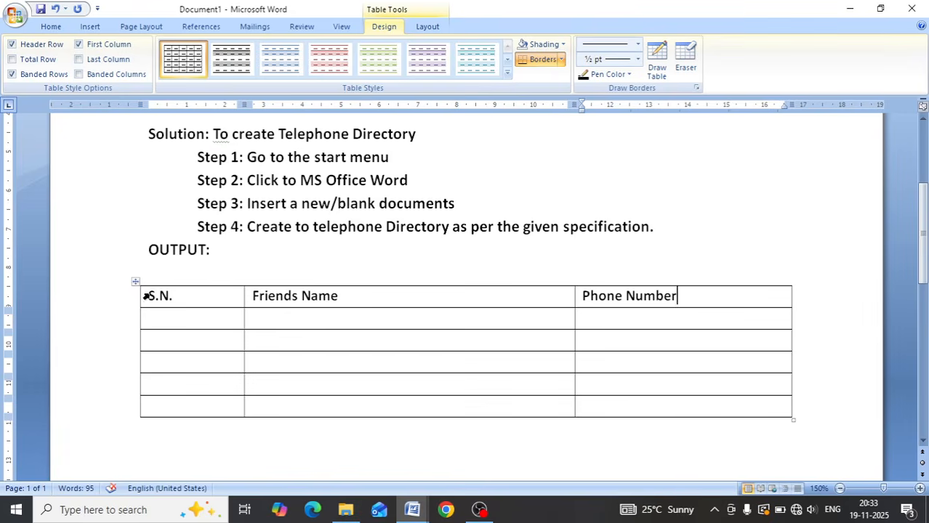
- Center the text of the table's three column headings
drag(149, 293, 619, 296)
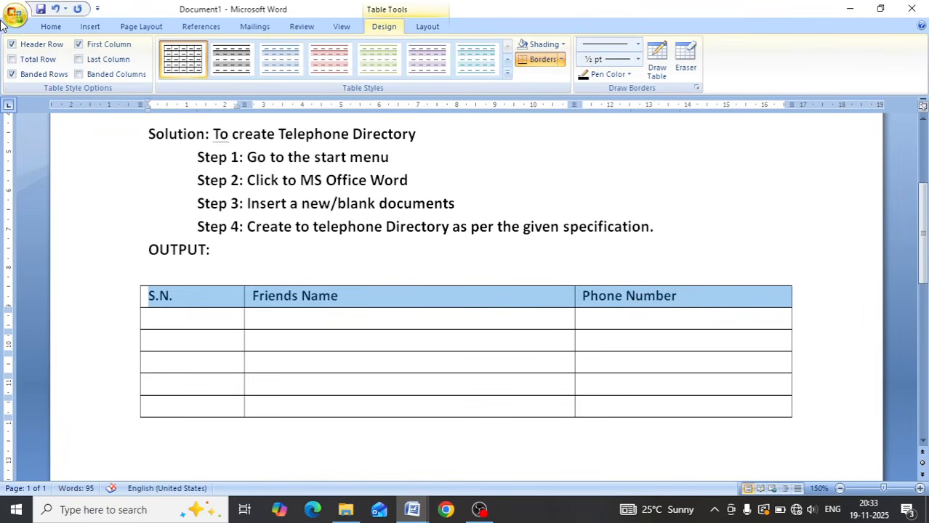
click(52, 27)
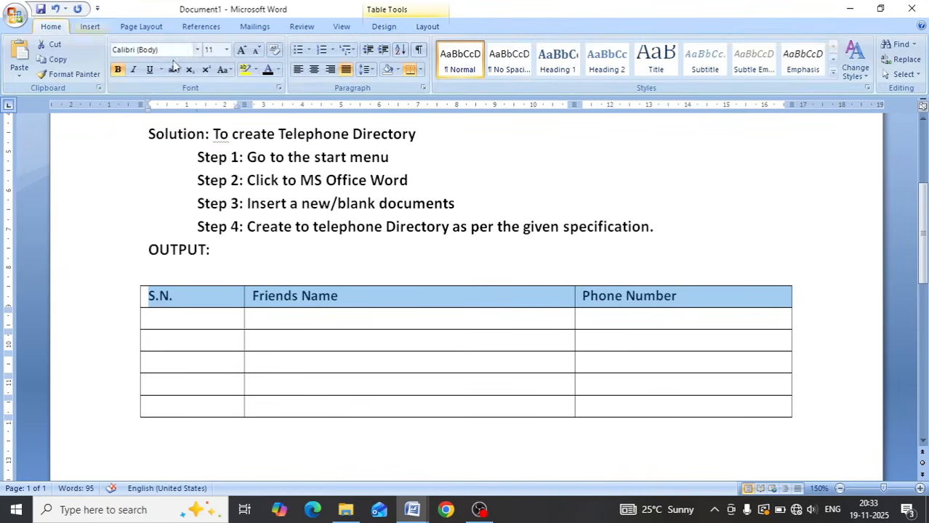
click(314, 70)
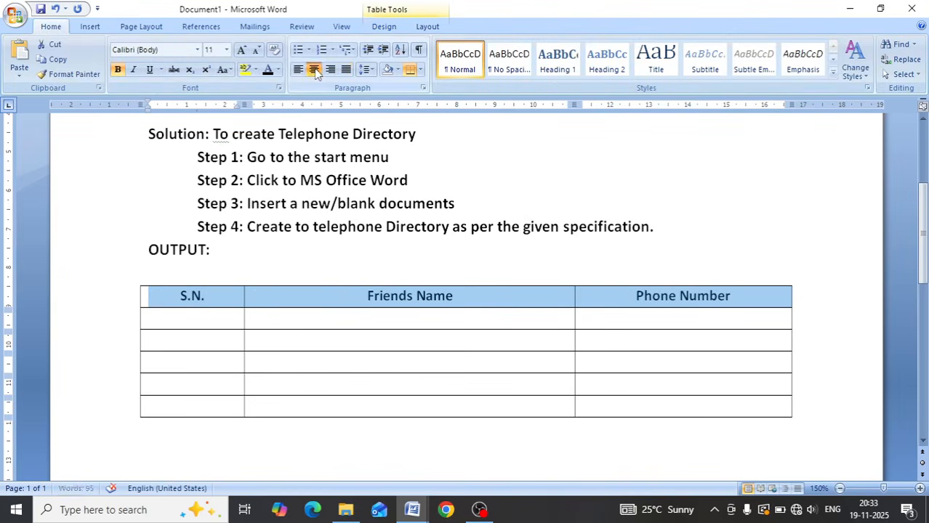
click(483, 326)
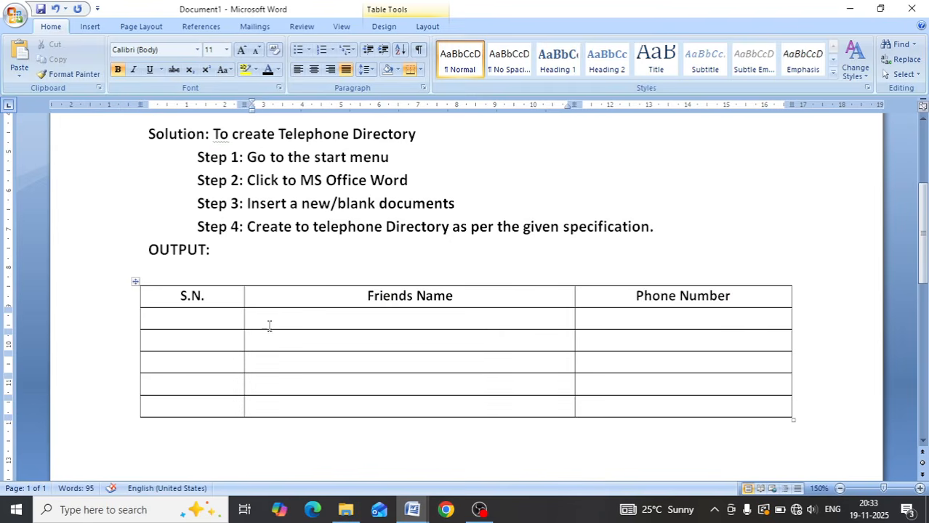
- Fill the S.N. column with the serial numbers 01 to 05, one in each row below the heading
click(184, 318)
text(01)
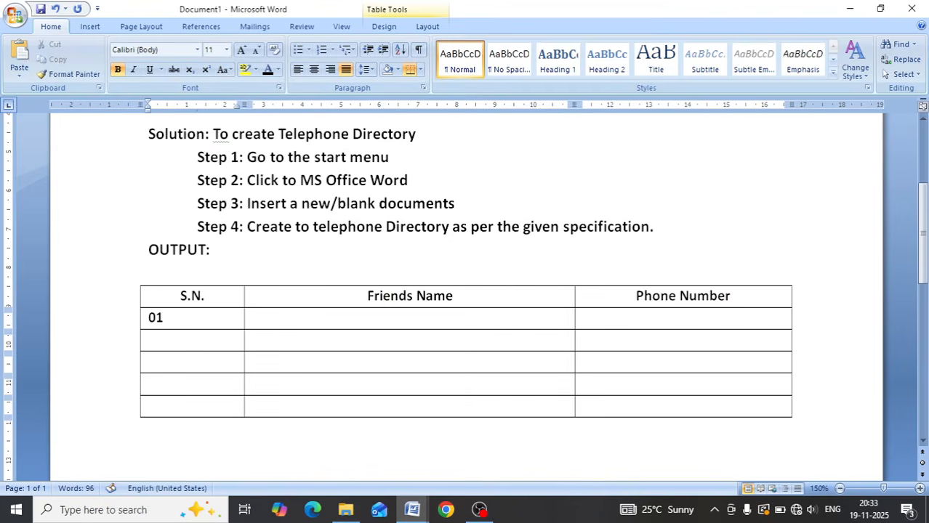
key(Down)
text(02)
key(Down)
text(03)
key(Down)
text(04)
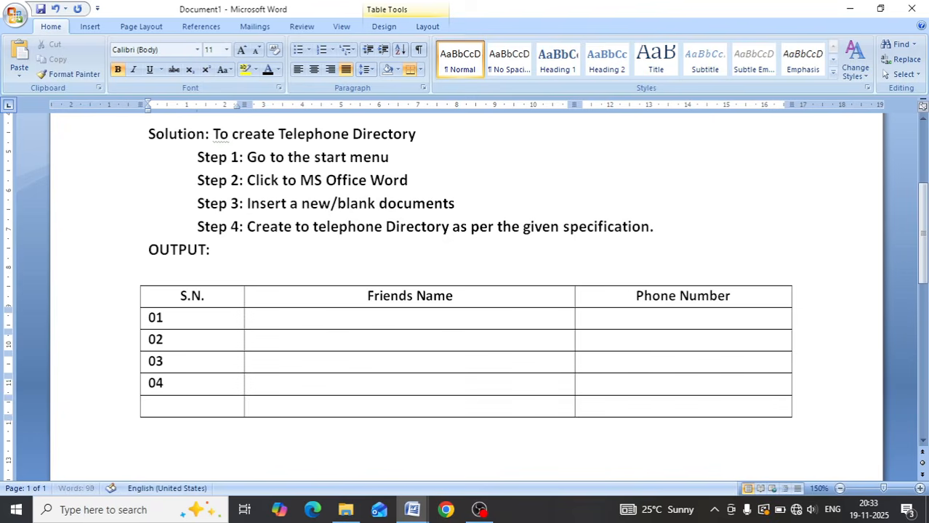
key(Down)
text(05)
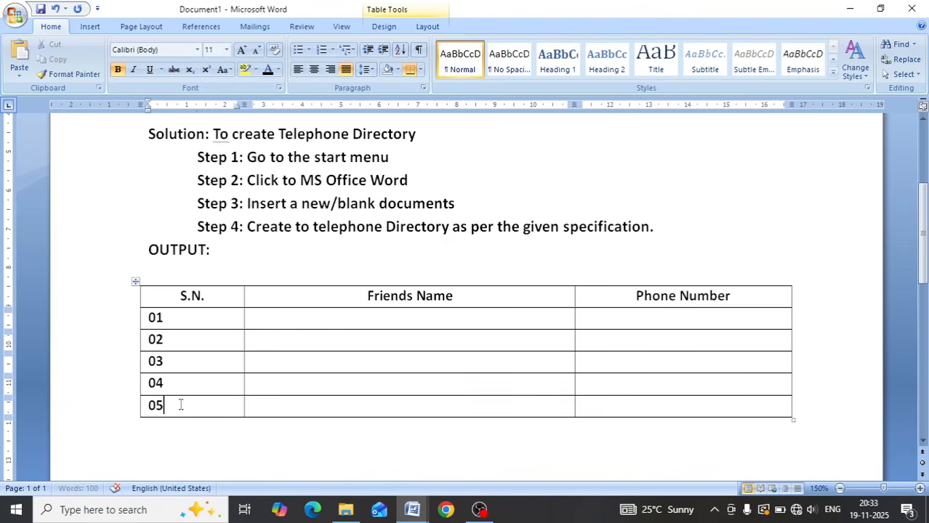
- Center the serial numbers and the empty cells below the Friends Name and Phone Number headings
drag(180, 405, 160, 313)
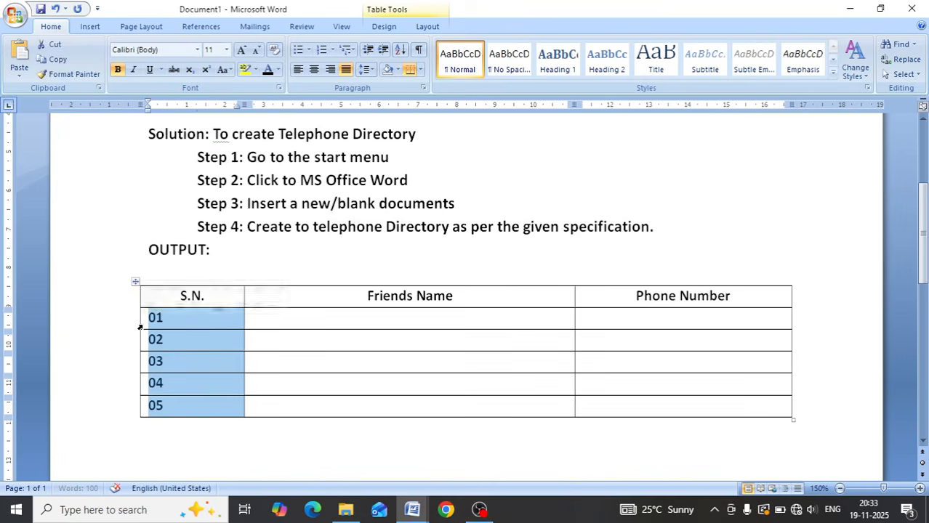
click(313, 70)
click(368, 314)
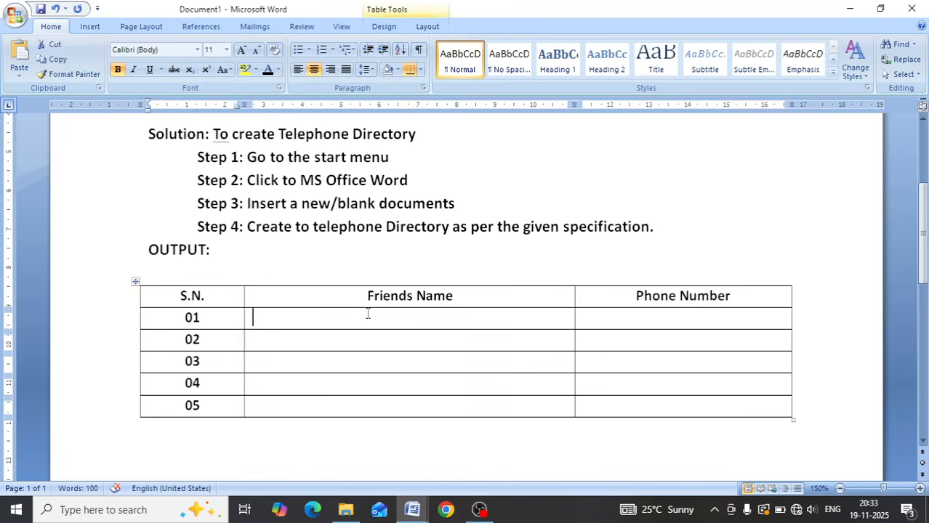
drag(368, 314, 680, 403)
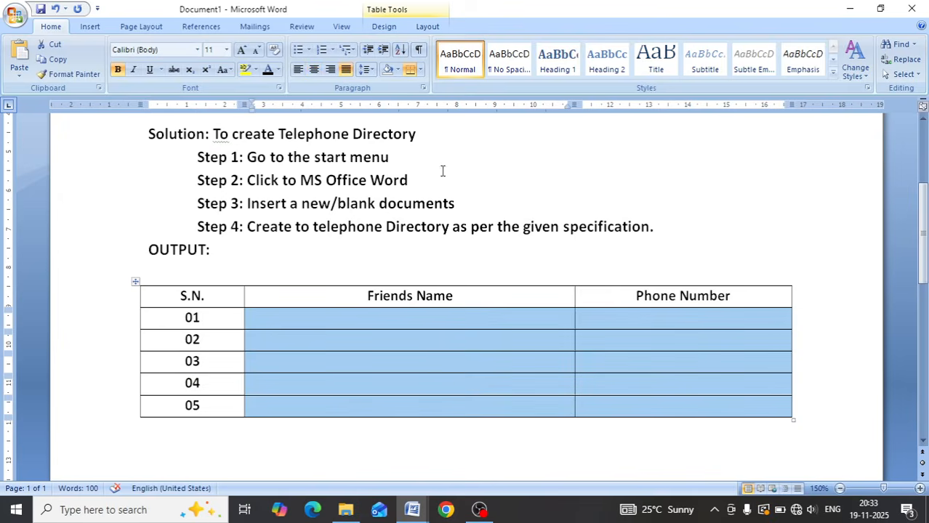
click(314, 70)
- Enter the five friends' names in the Friends Name column, one each for rows 01 to 05
click(378, 321)
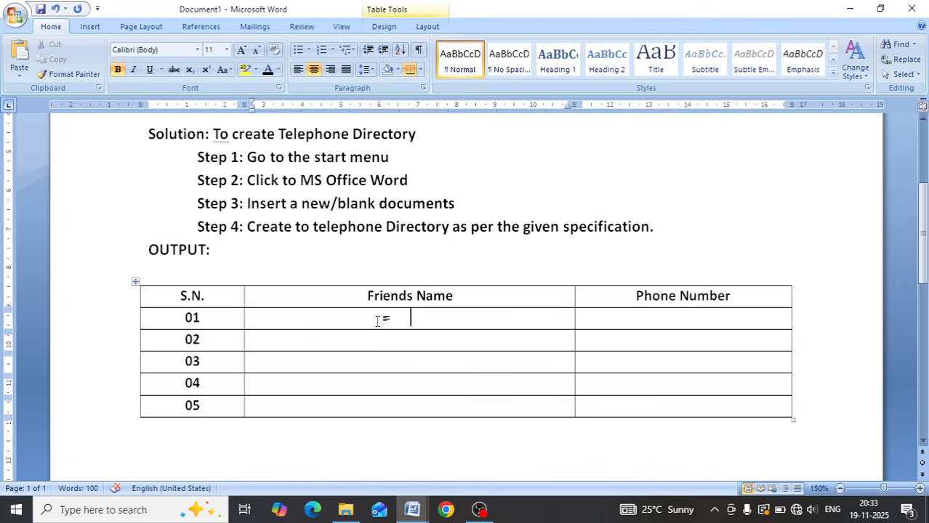
text(Ram)
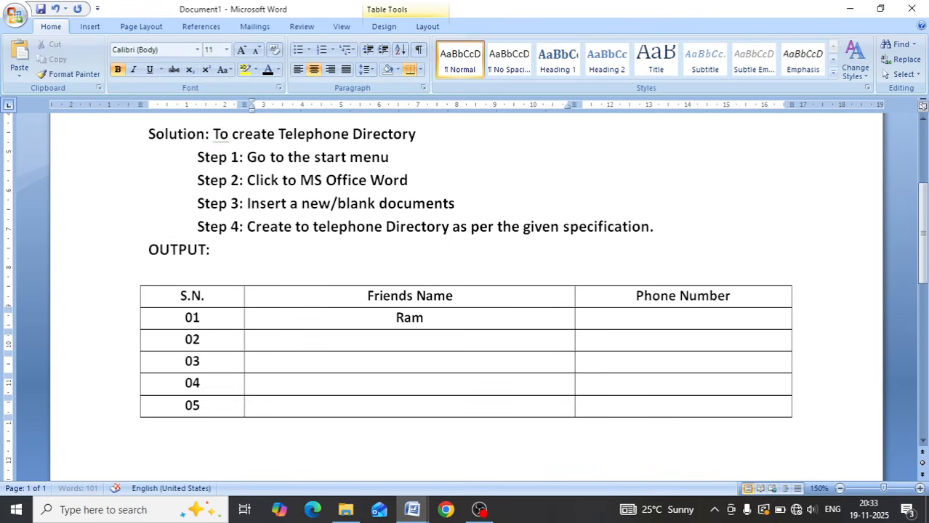
text(kishan)
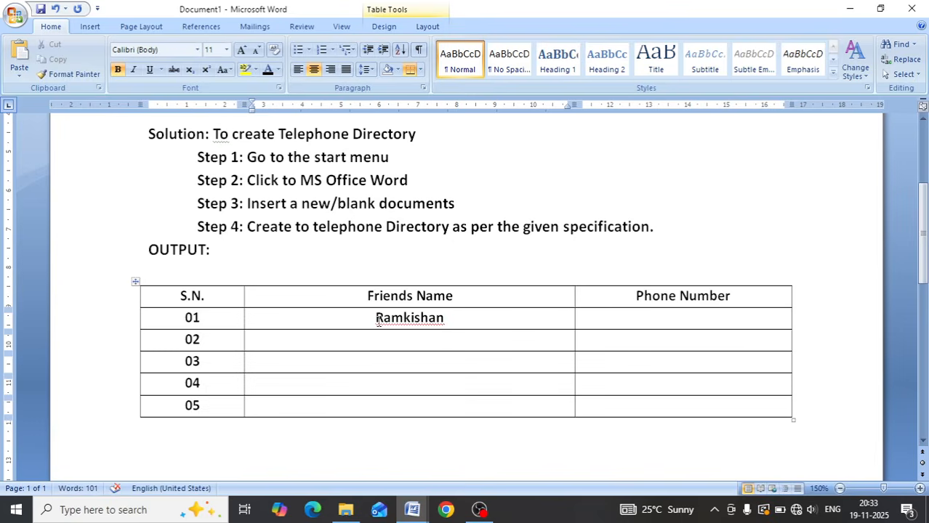
text(Mohan)
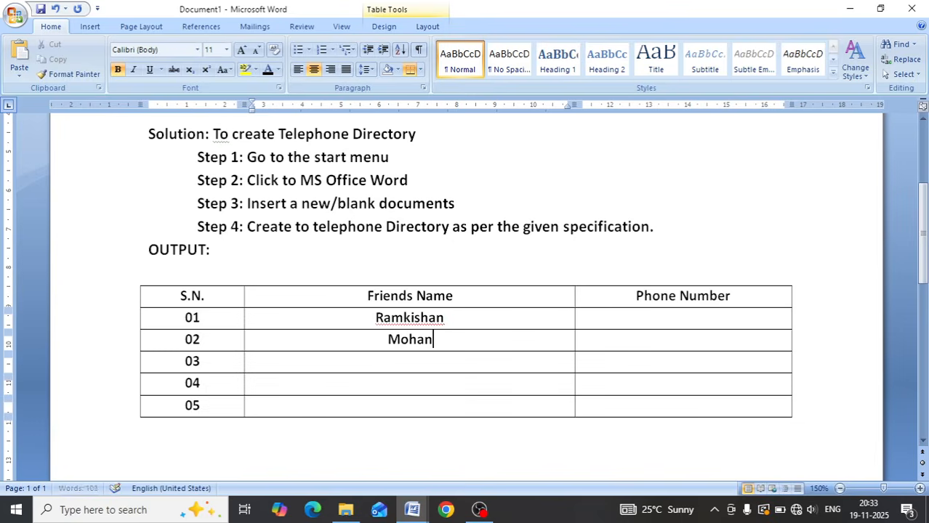
click(411, 361)
text(Sunil)
click(410, 383)
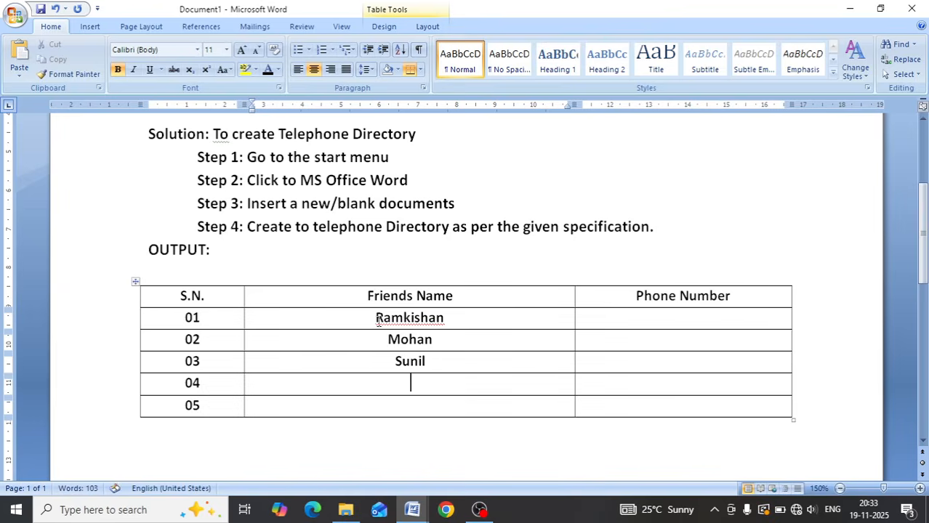
text(Nandeeni)
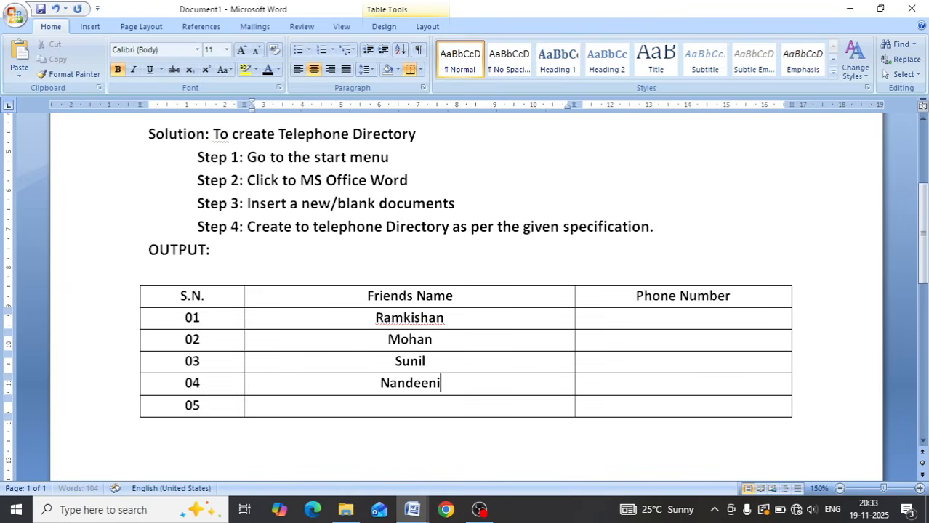
key(Down)
text(Monu)
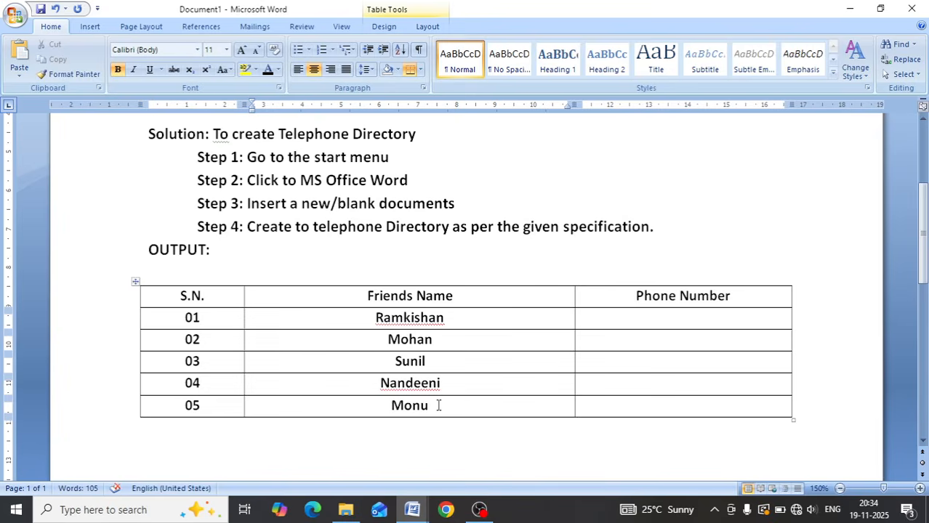
- Enter the first friend's phone number in the Phone Number column of row 01
click(659, 316)
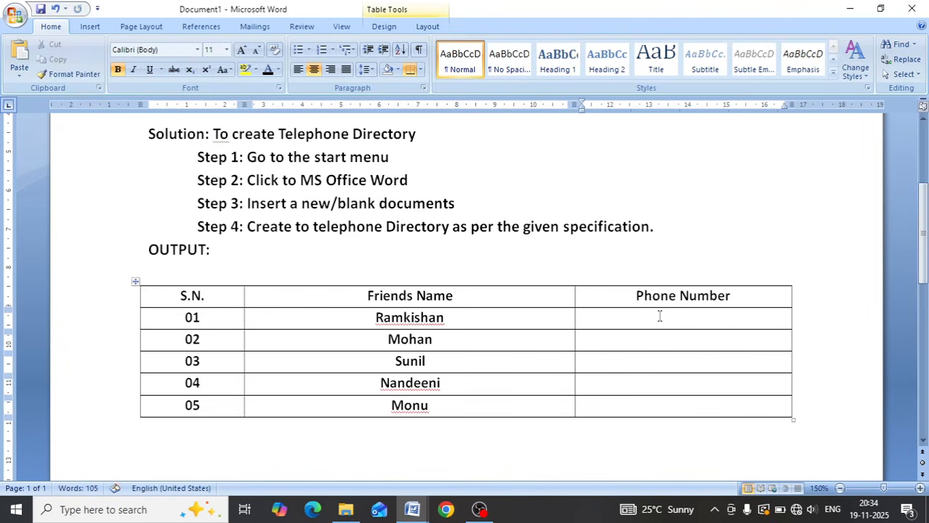
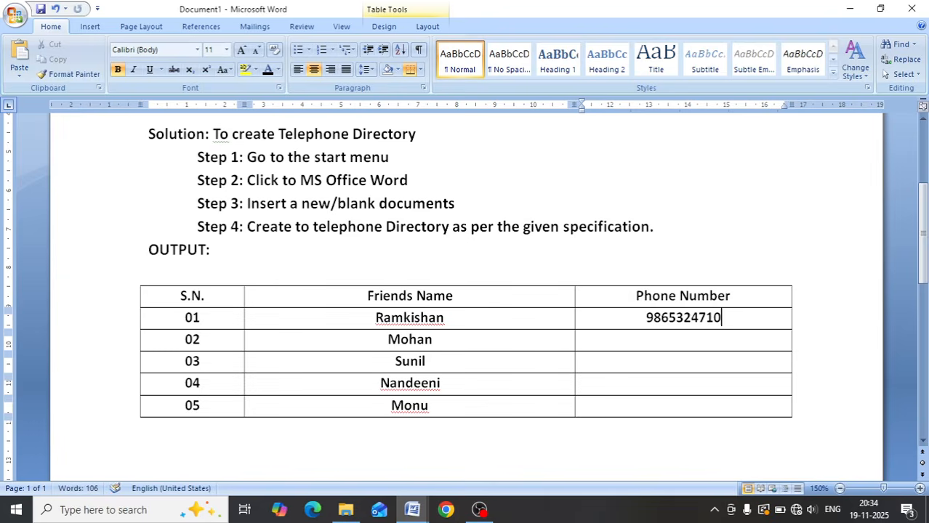
- Enter the remaining four friends' phone numbers in the Phone Number column, one each for rows 02 to 05
key(Down)
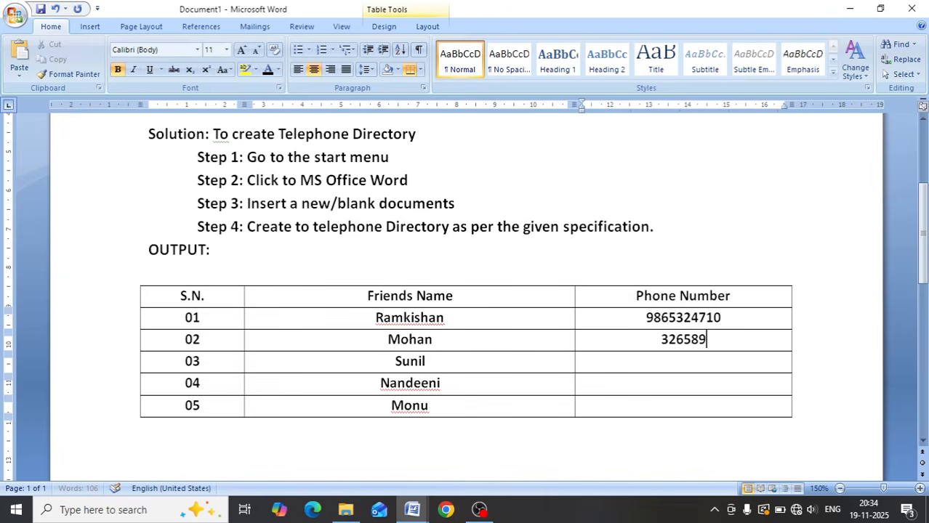
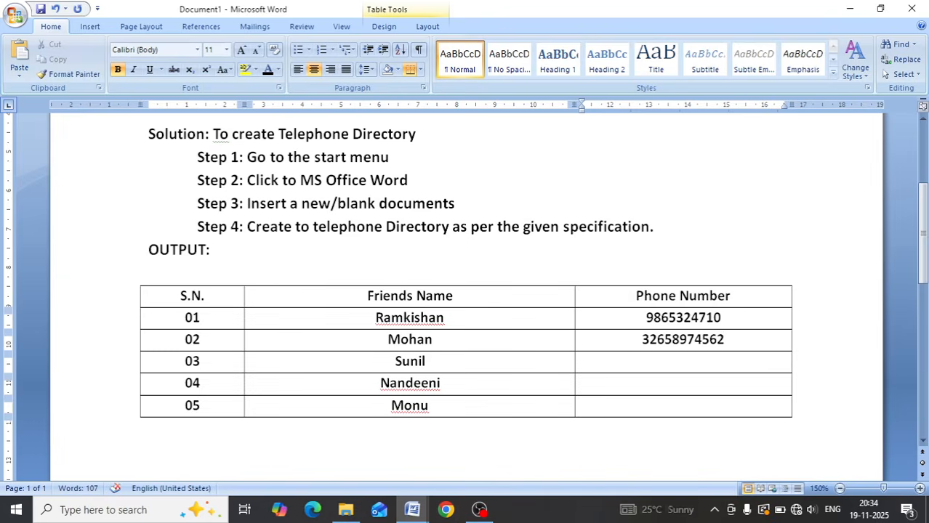
key(Down)
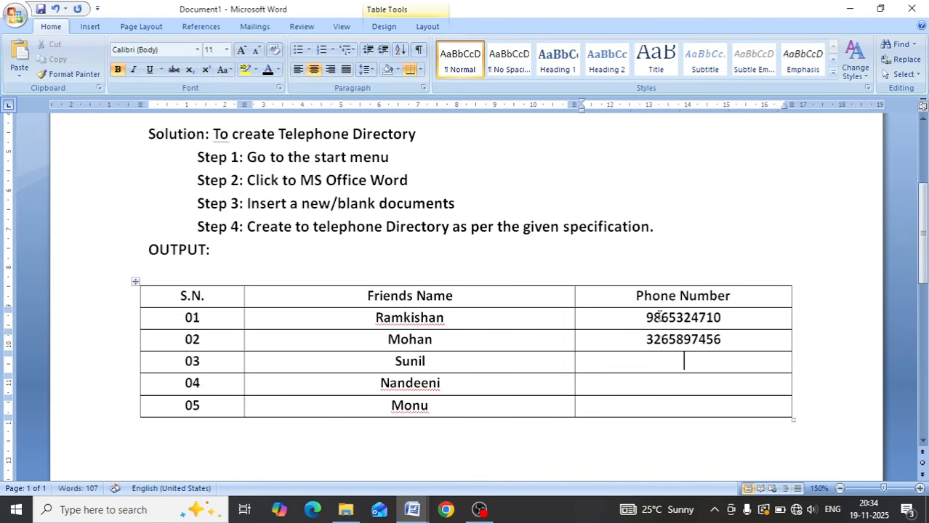
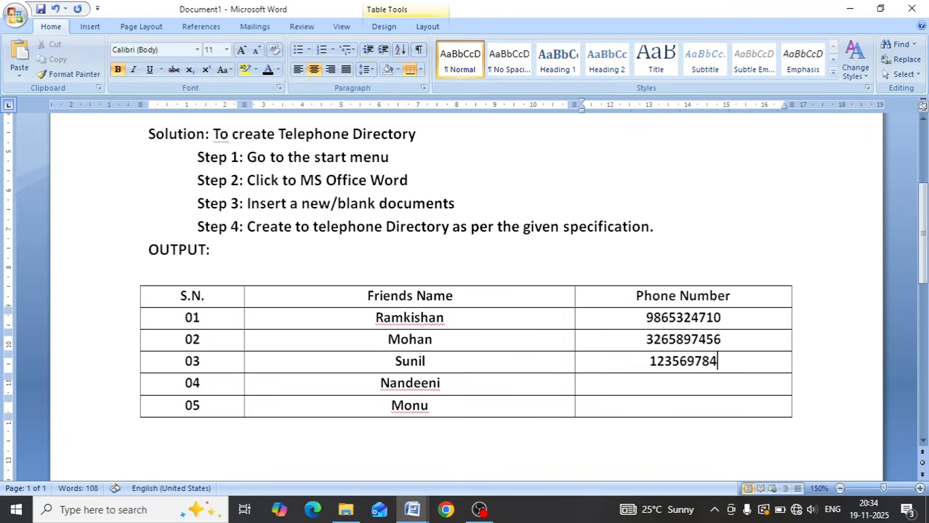
key(Down)
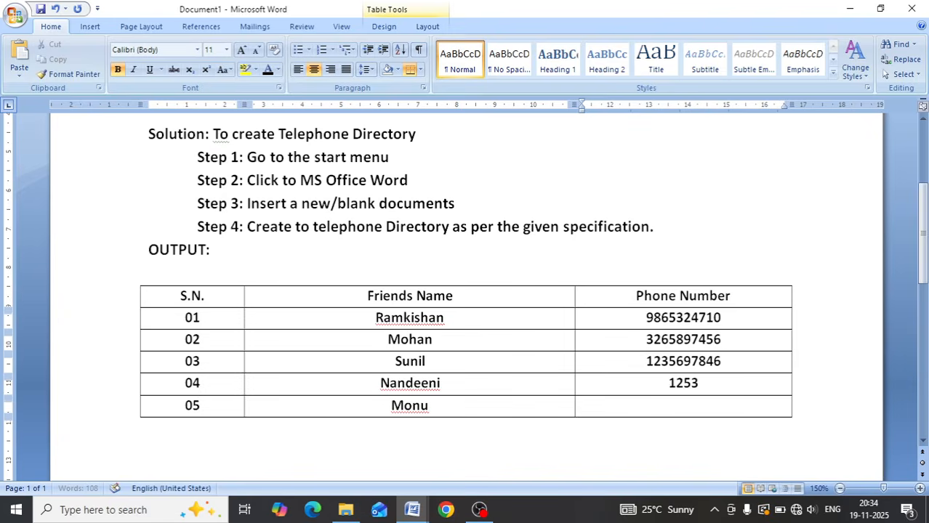
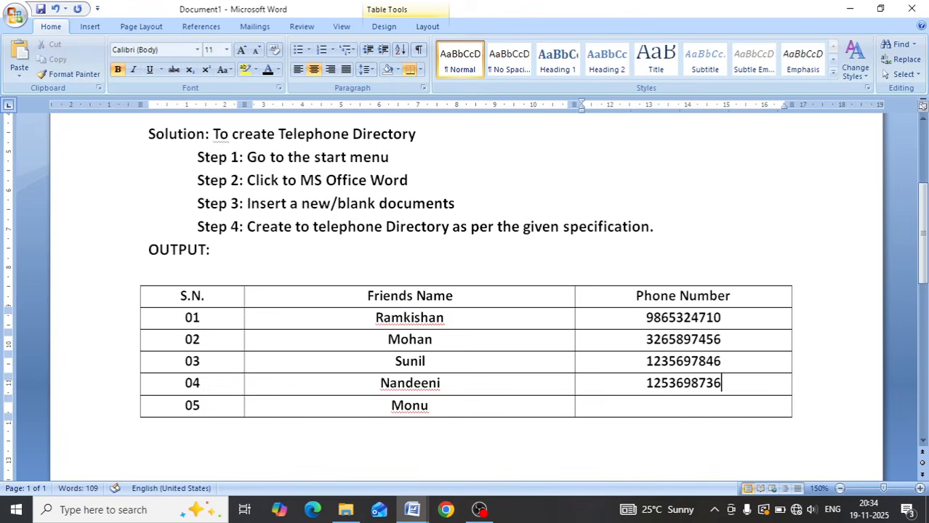
key(Down)
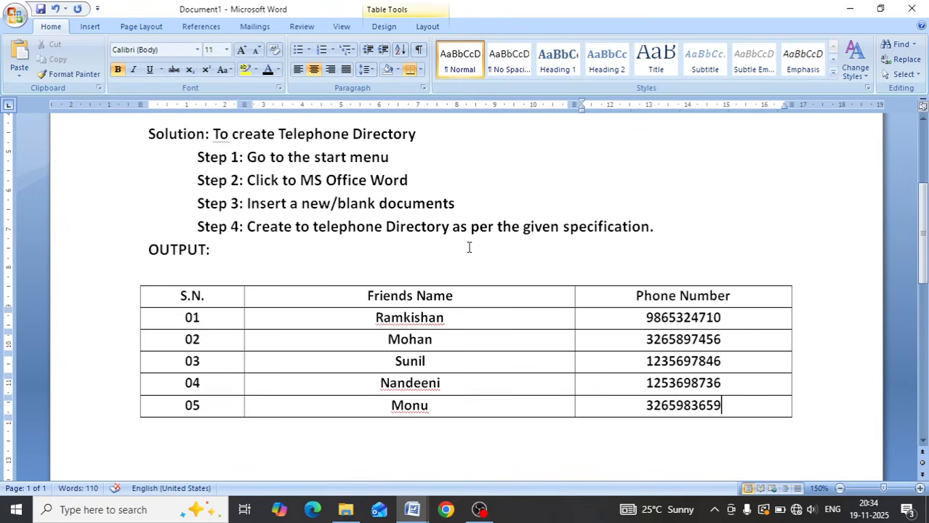
- Add the centered title "Telephone Directory" on the empty line between OUTPUT and the table
click(157, 270)
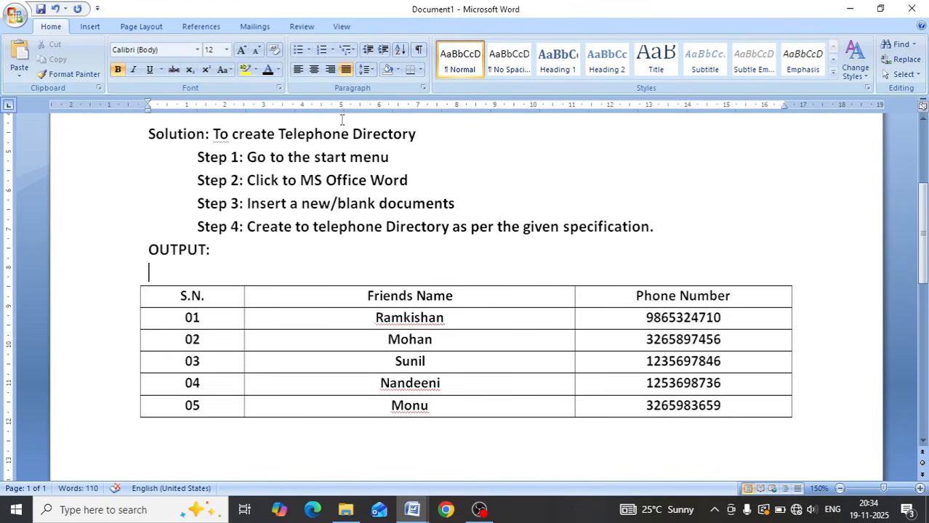
click(314, 70)
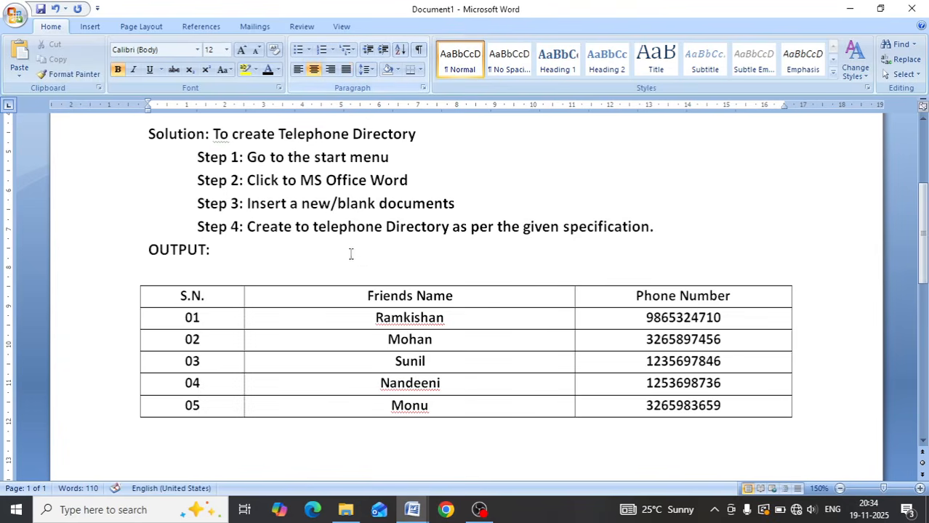
text(Tele)
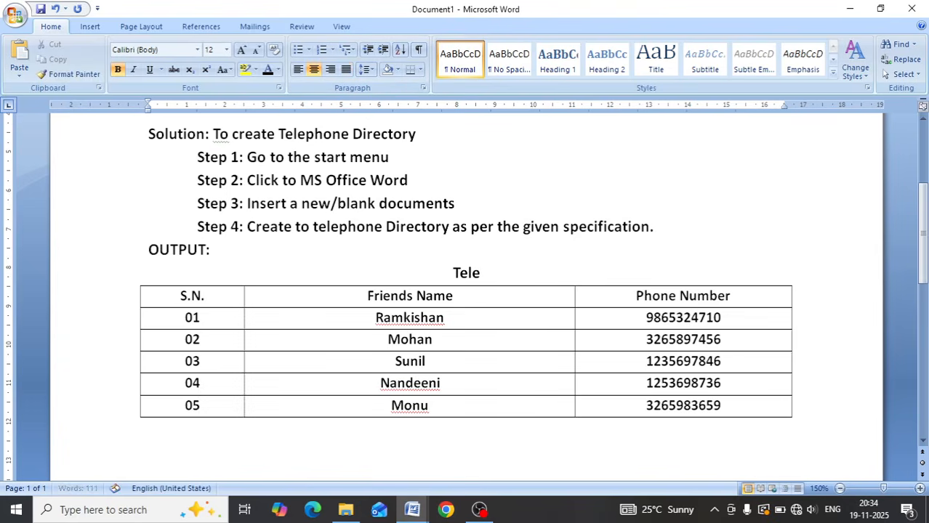
text(phone D)
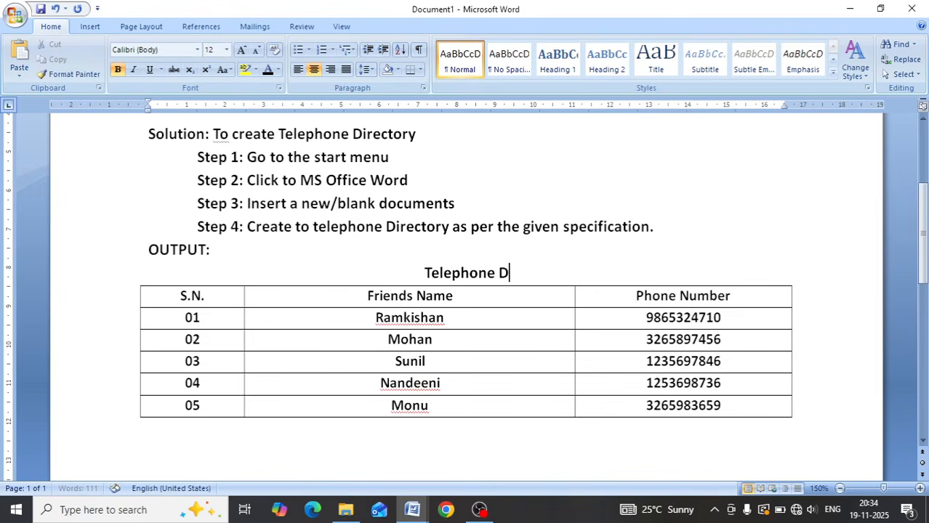
text(irectory)
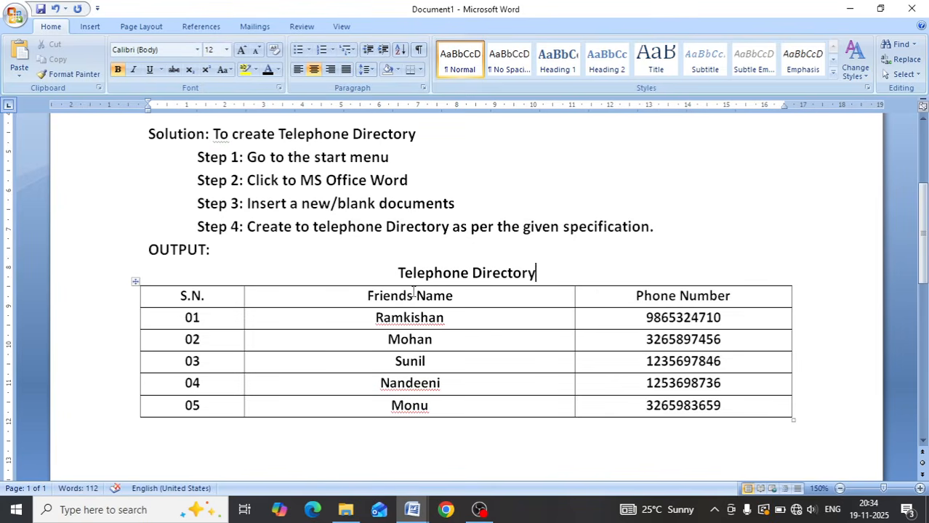
- Set the font of the "Telephone Directory" title above the table to Arial
scroll(356, 218, up, 2)
scroll(356, 220, up, 4)
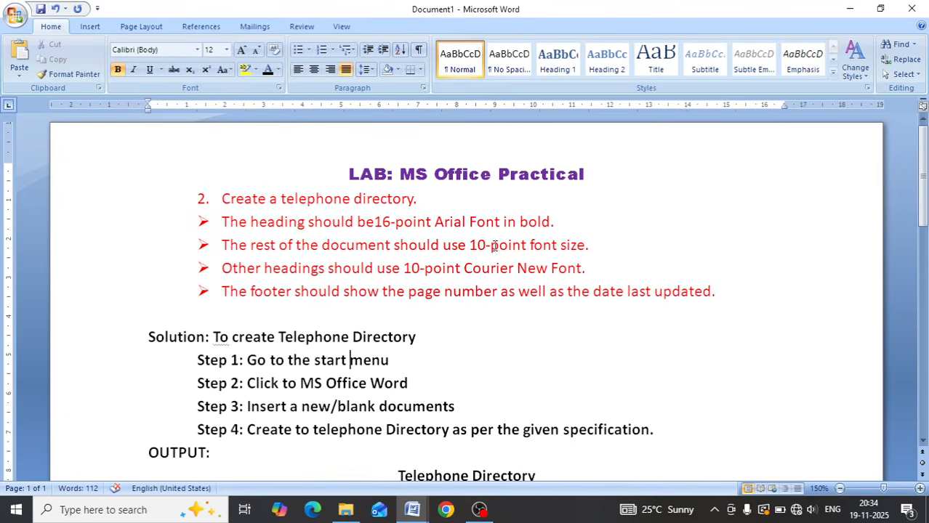
scroll(494, 246, down, 2)
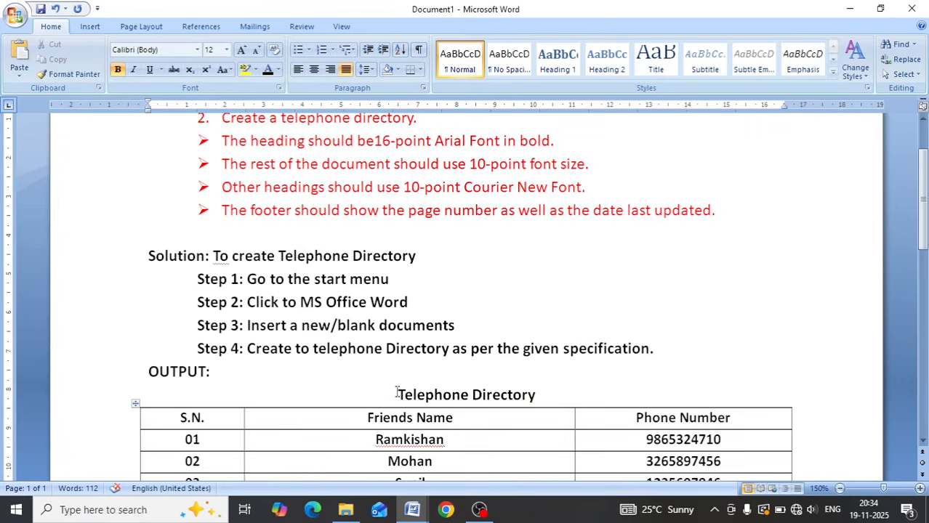
drag(396, 393, 545, 394)
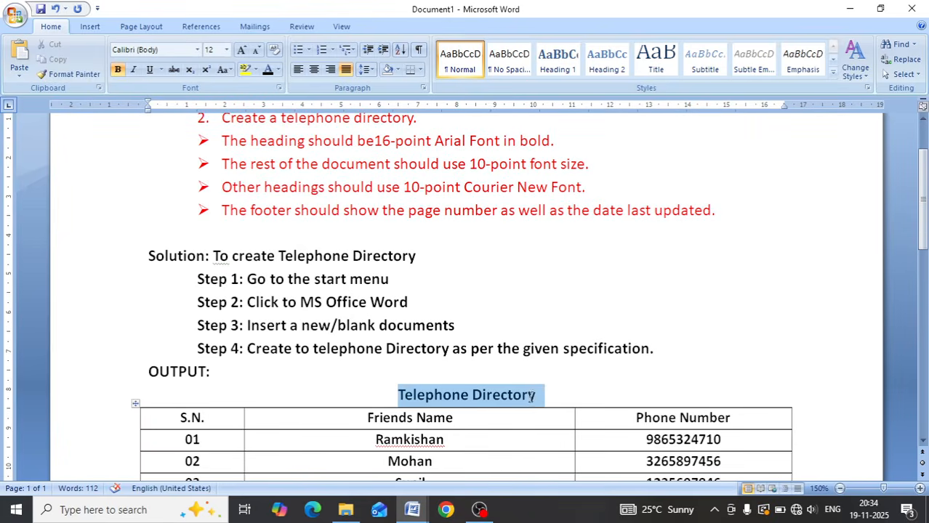
click(167, 49)
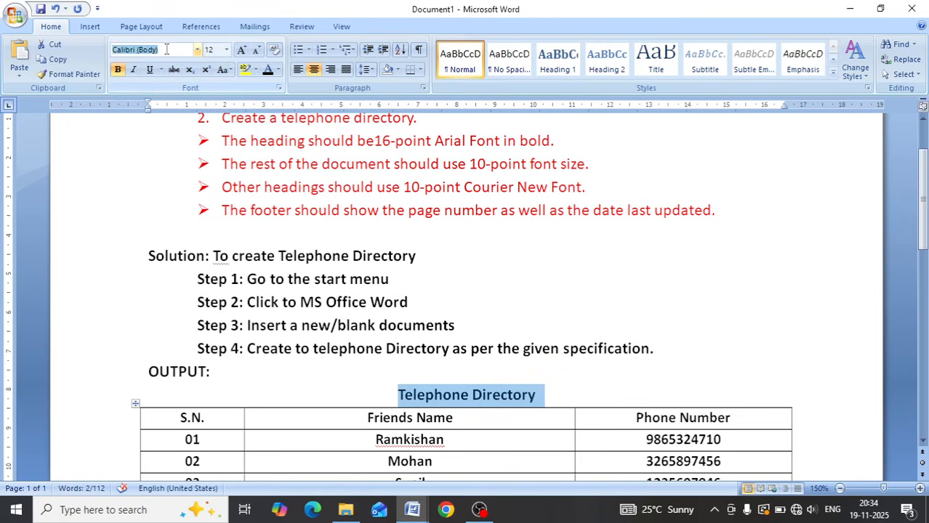
text(Arial Black)
key(Return)
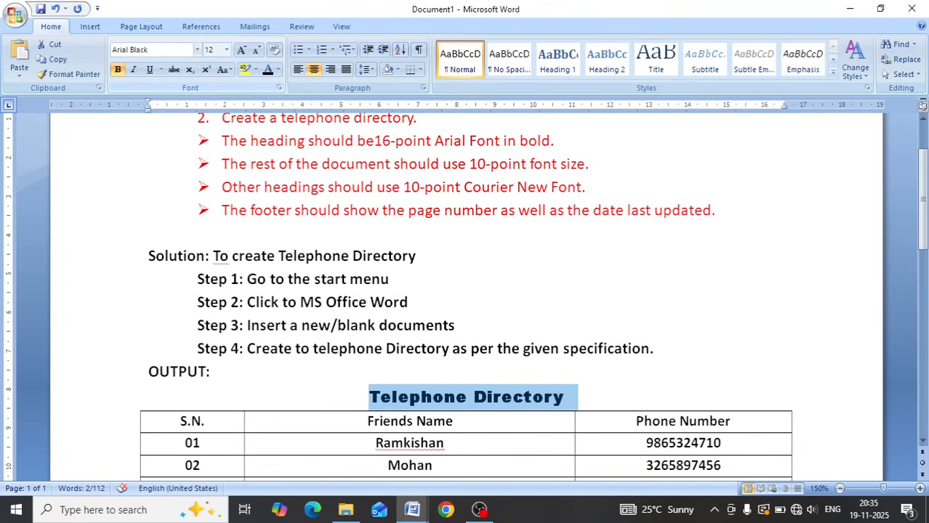
click(162, 49)
click(163, 50)
key(BackSpace)
key(BackSpace)
key(BackSpace)
key(BackSpace)
key(Return)
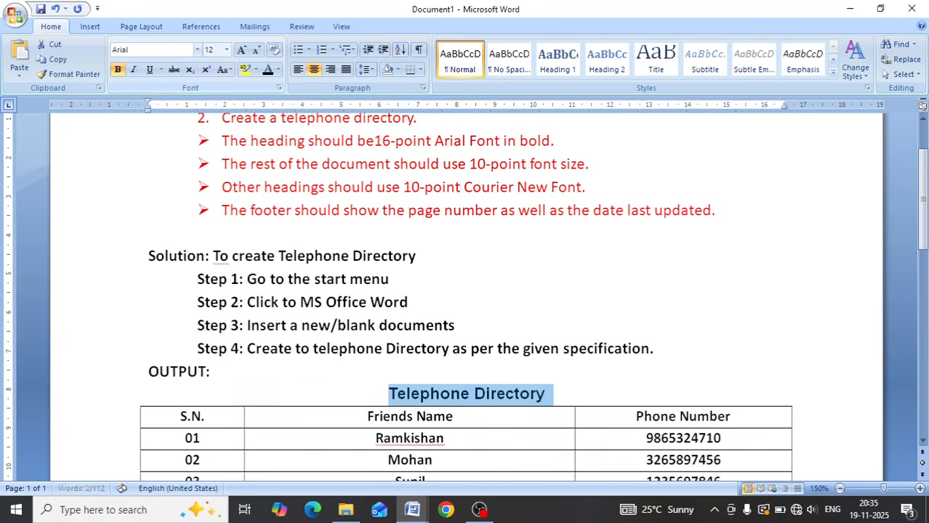
- Set the "Telephone Directory" title's font size to 16 points
click(217, 50)
text(16)
key(Return)
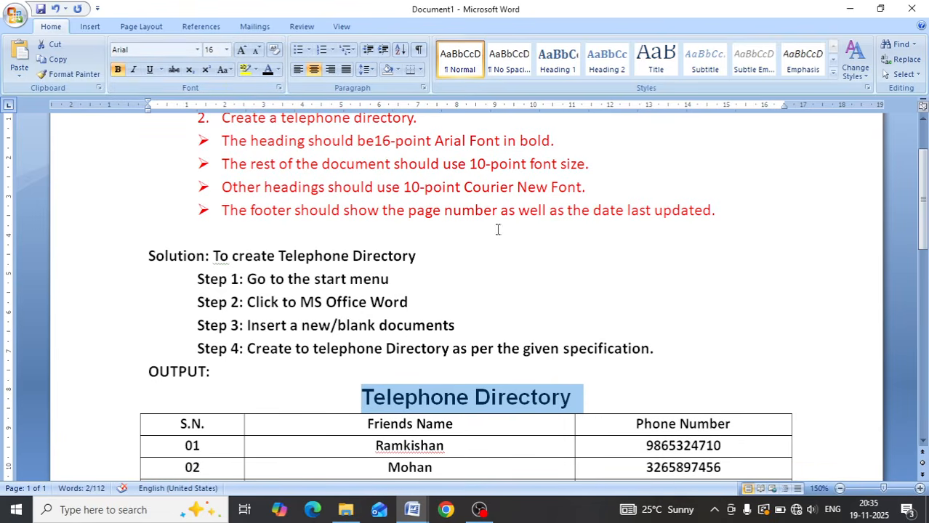
click(585, 336)
- Change the font of all the text in the telephone directory table to Arial
scroll(583, 336, down, 3)
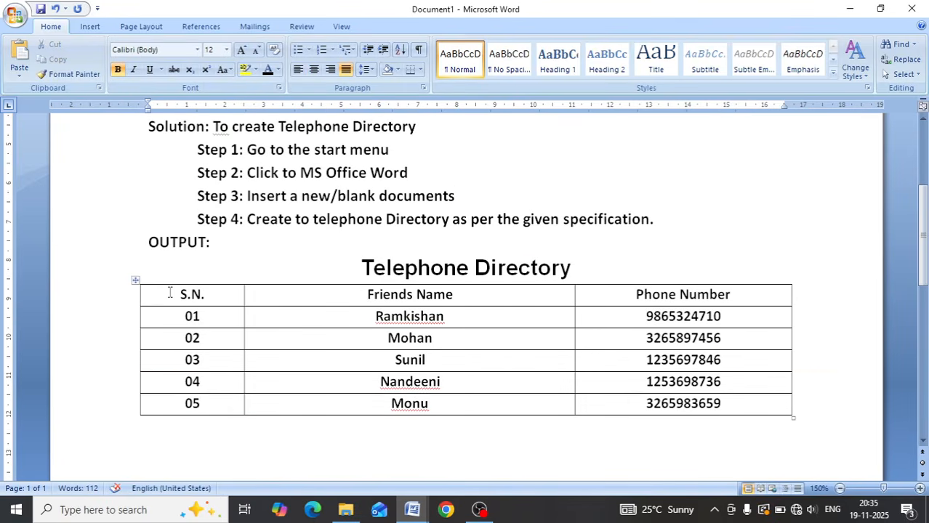
drag(169, 293, 652, 407)
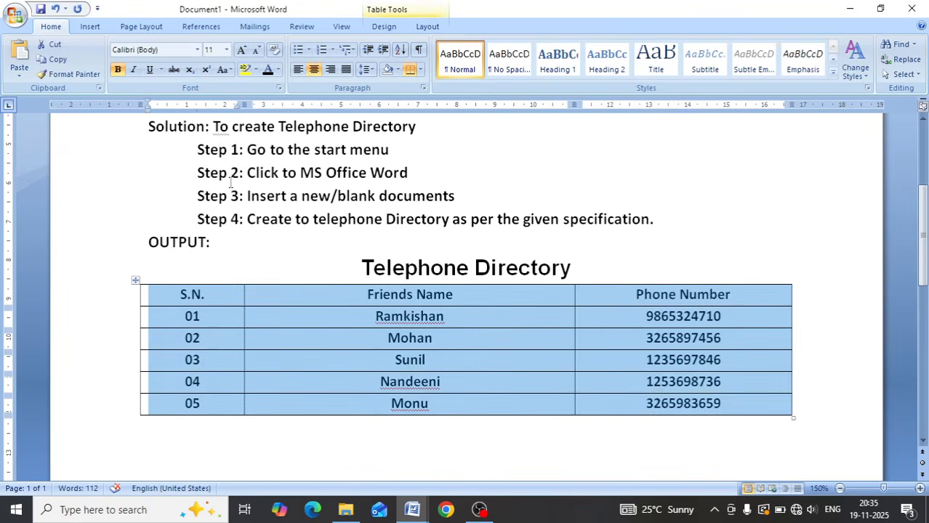
click(169, 51)
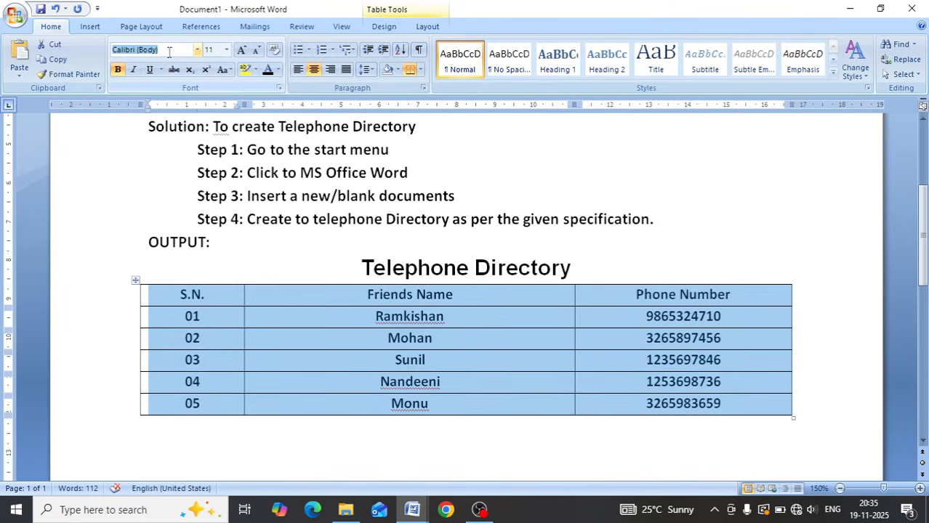
text(Arial)
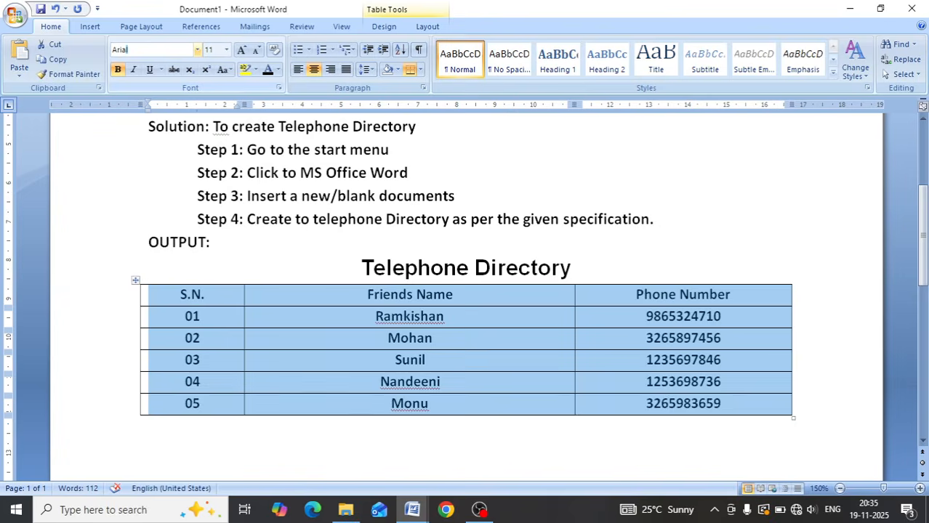
key(Return)
- Set the whole table's font size to 10 points and remove the bold formatting from its text
click(210, 49)
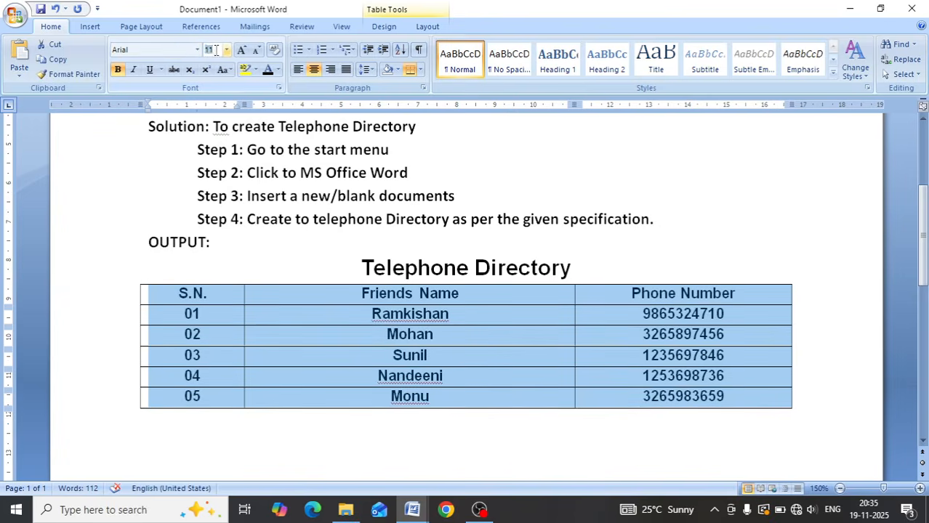
text(10)
key(Return)
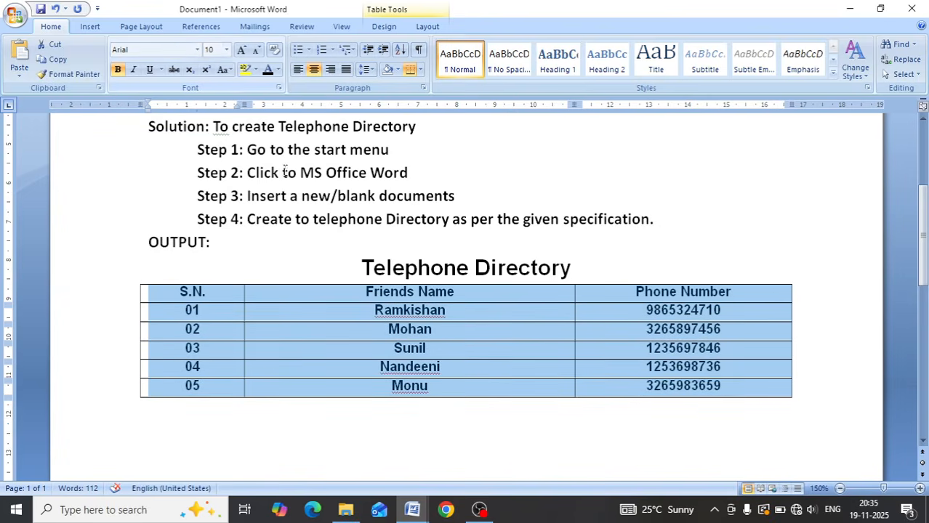
click(119, 70)
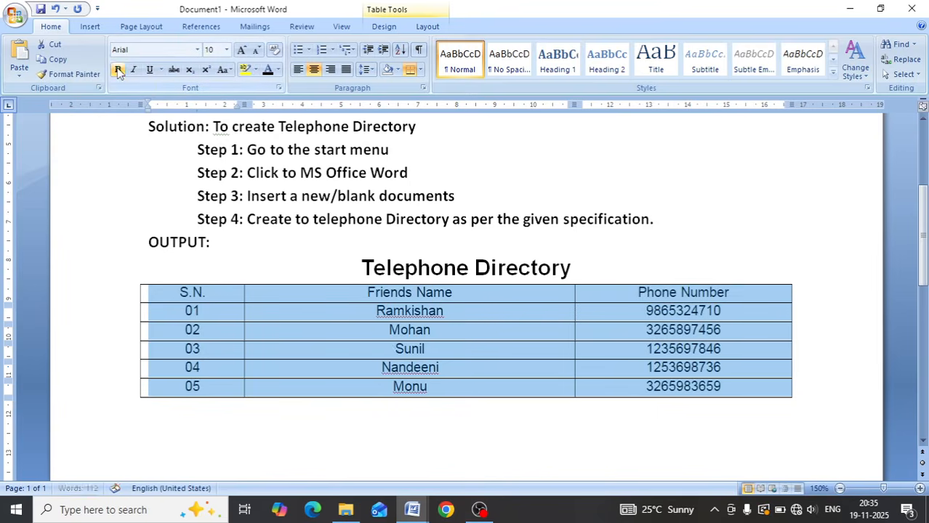
click(484, 377)
- Change the font of the table's header row (S.N., Friends Name, Phone Number) to Courier New
scroll(440, 287, up, 4)
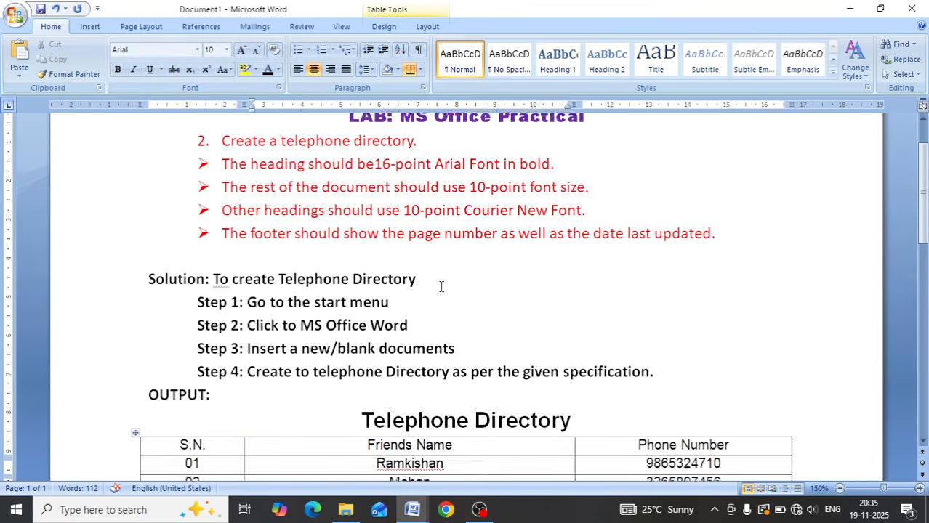
scroll(440, 286, up, 1)
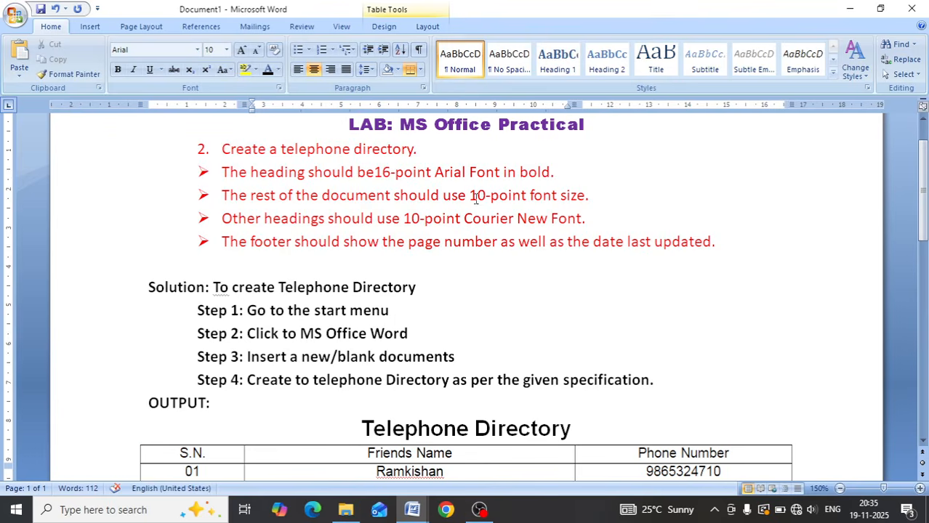
scroll(525, 204, down, 3)
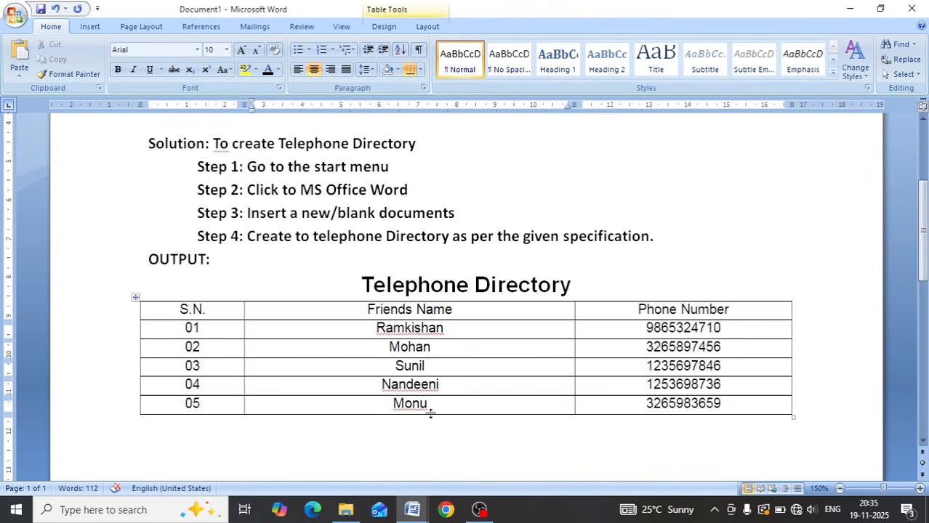
scroll(491, 379, up, 1)
scroll(487, 383, up, 1)
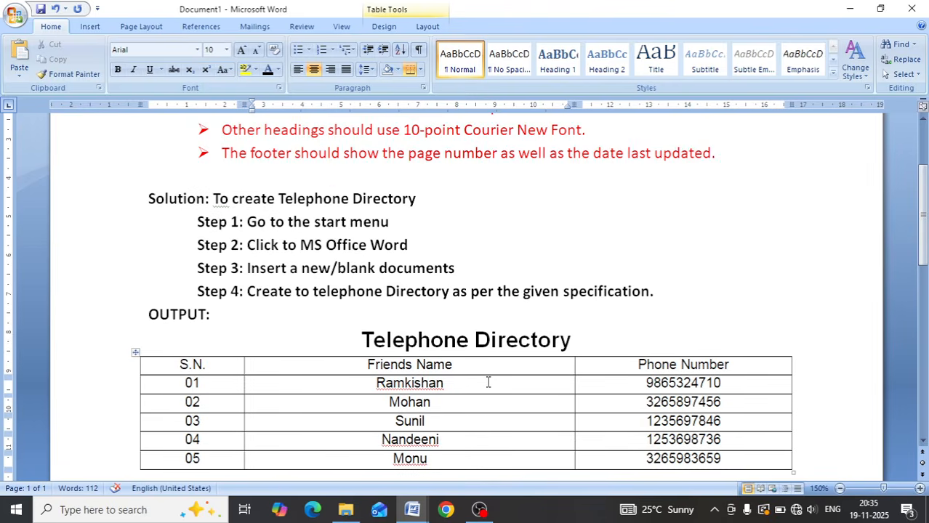
scroll(488, 383, up, 1)
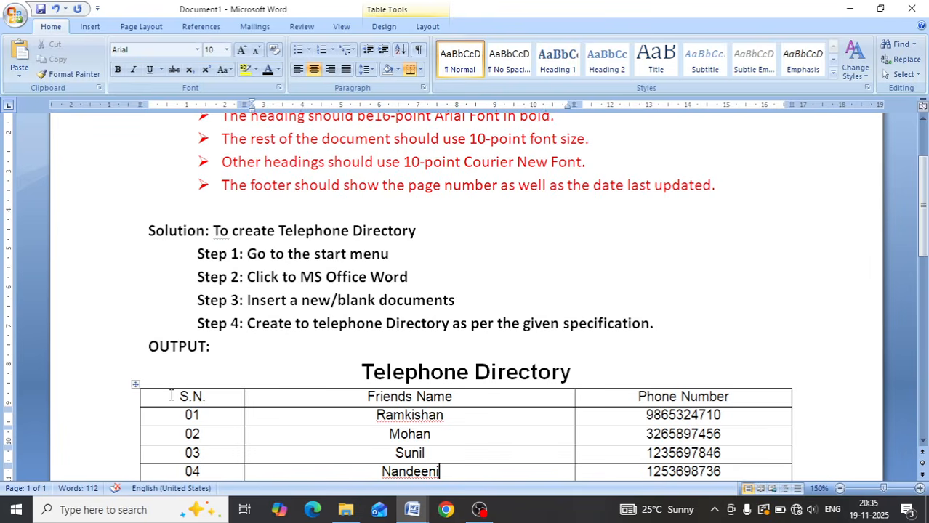
drag(170, 395, 316, 404)
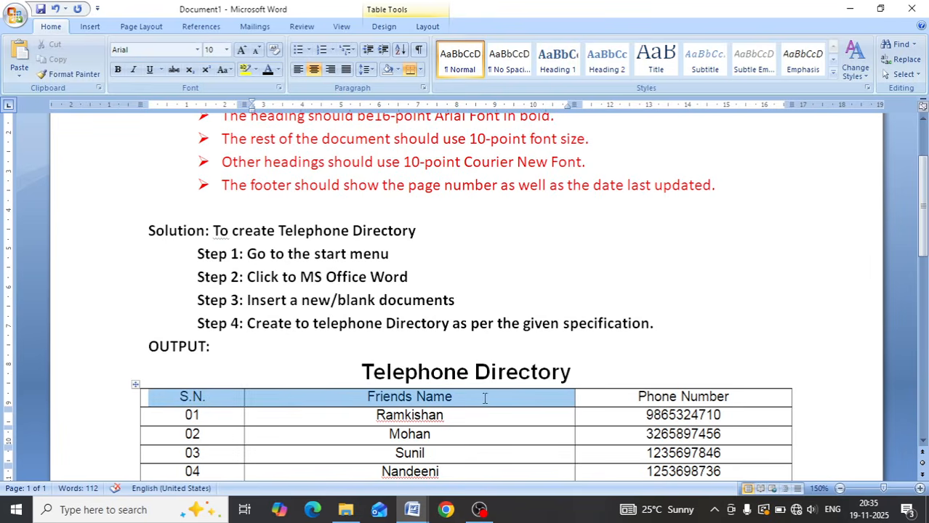
drag(484, 397, 656, 388)
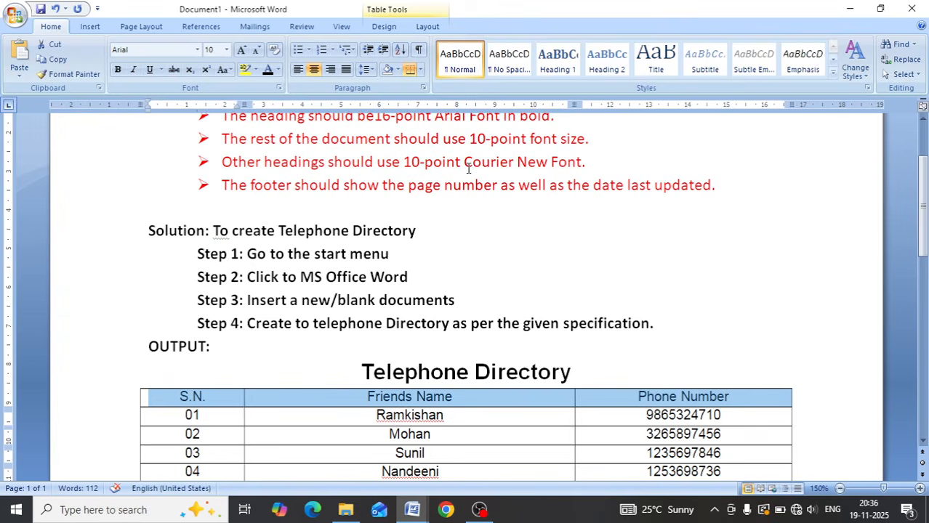
click(147, 49)
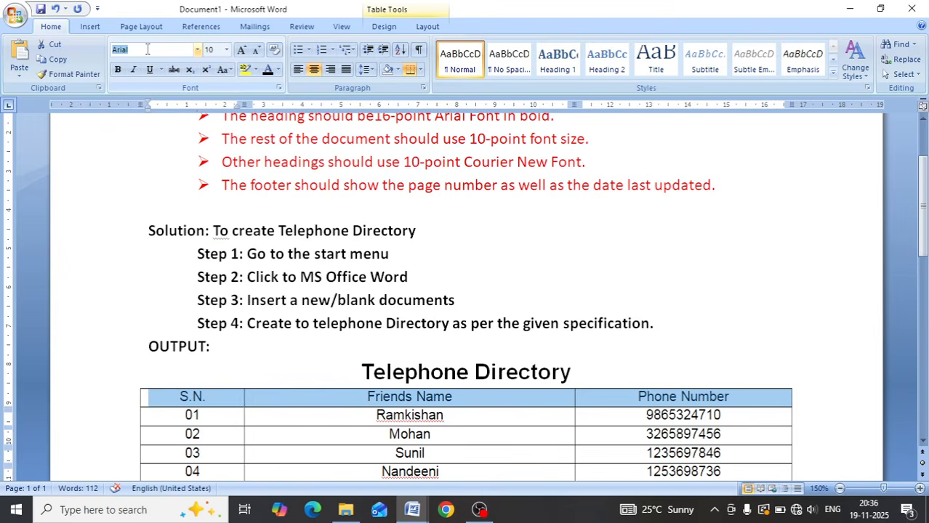
text(Courier New)
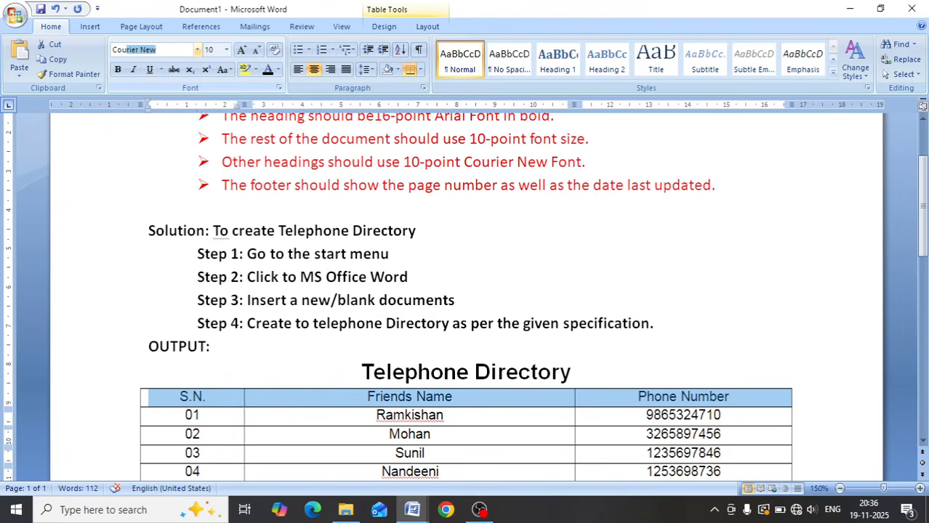
key(Return)
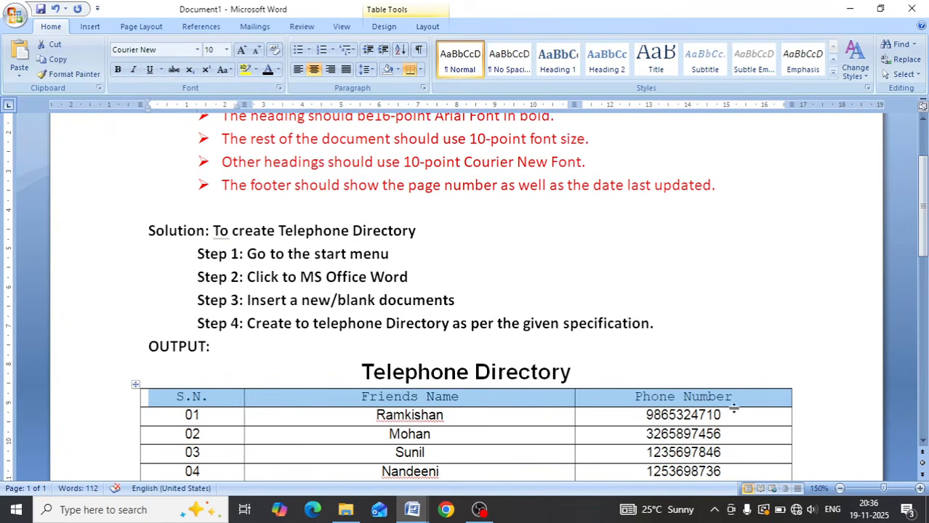
click(753, 385)
- Check the font and size of the table's entry rows against the specifications and review the footer requirement
scroll(754, 385, down, 3)
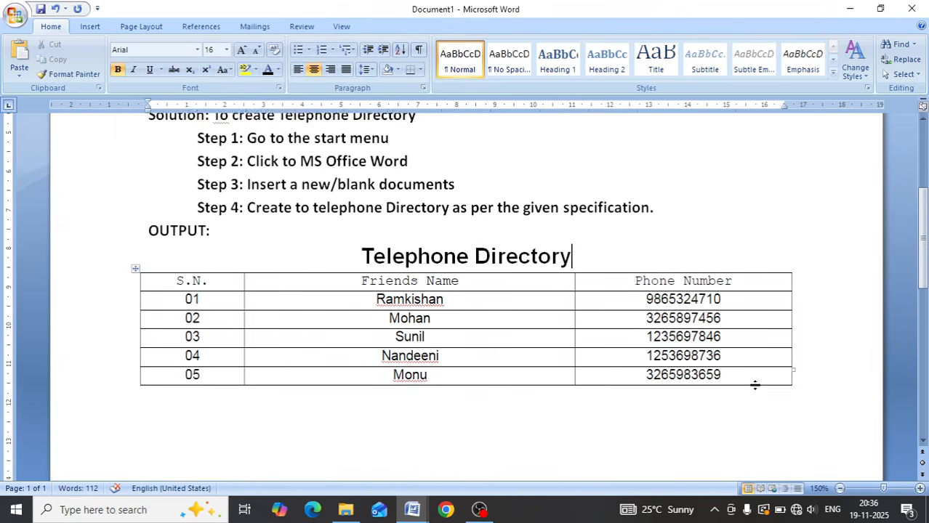
scroll(754, 385, up, 2)
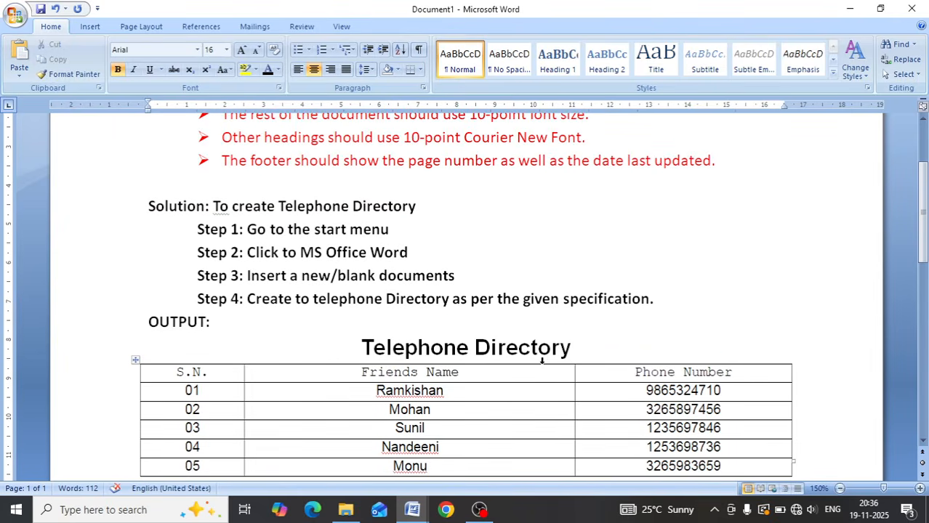
scroll(601, 375, down, 3)
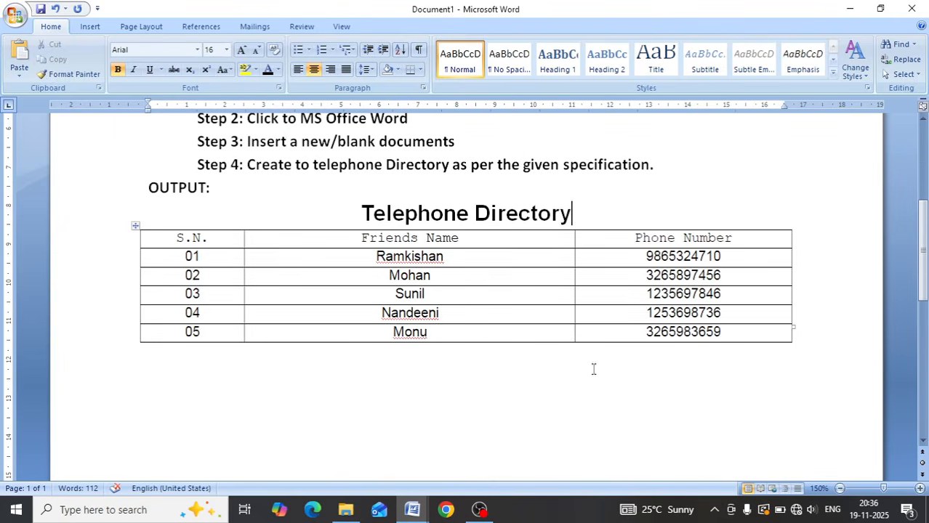
drag(180, 256, 639, 333)
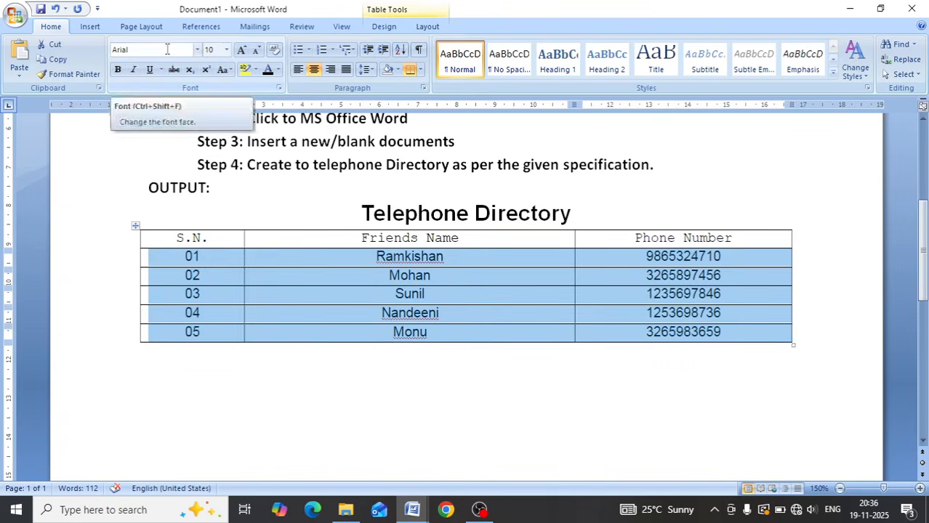
scroll(297, 141, up, 5)
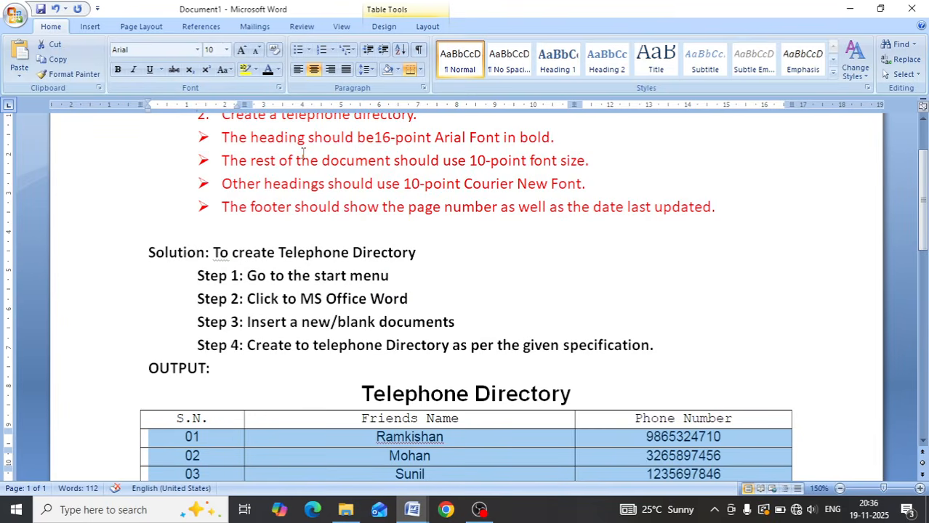
scroll(303, 151, down, 4)
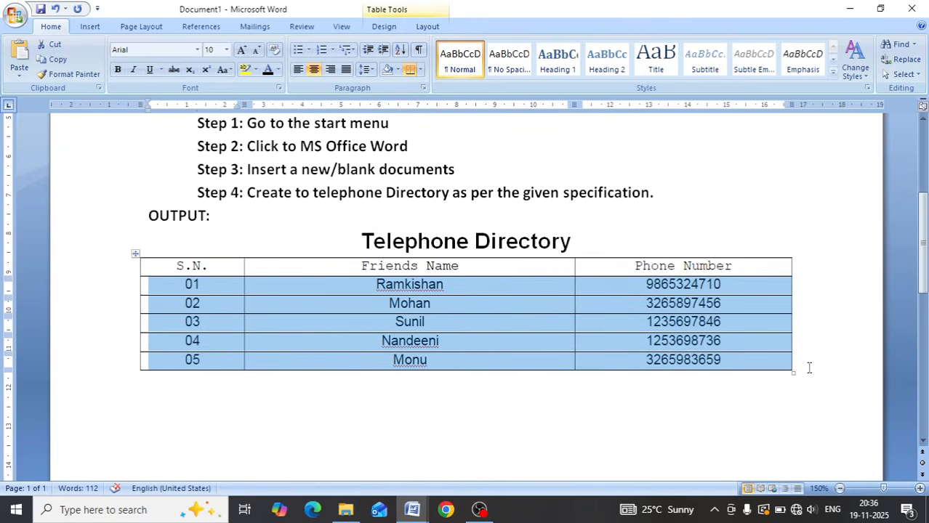
click(807, 296)
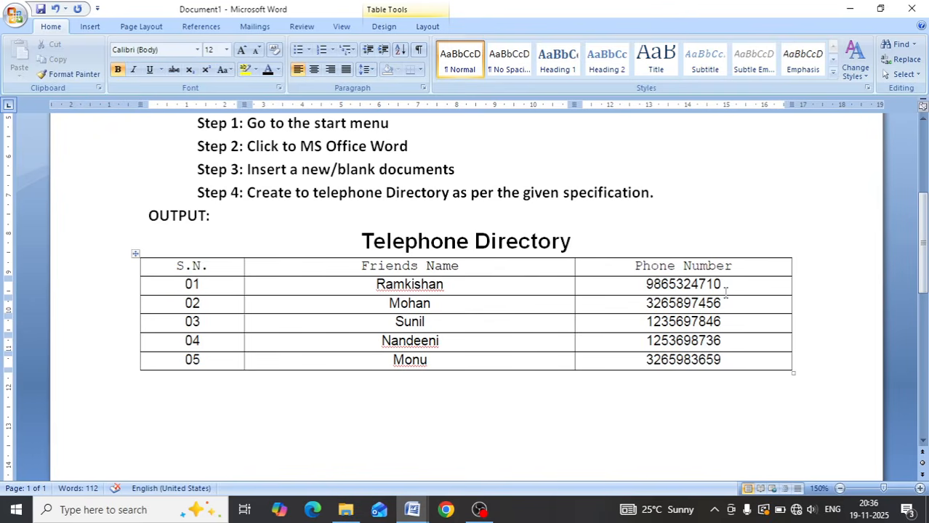
scroll(724, 293, up, 5)
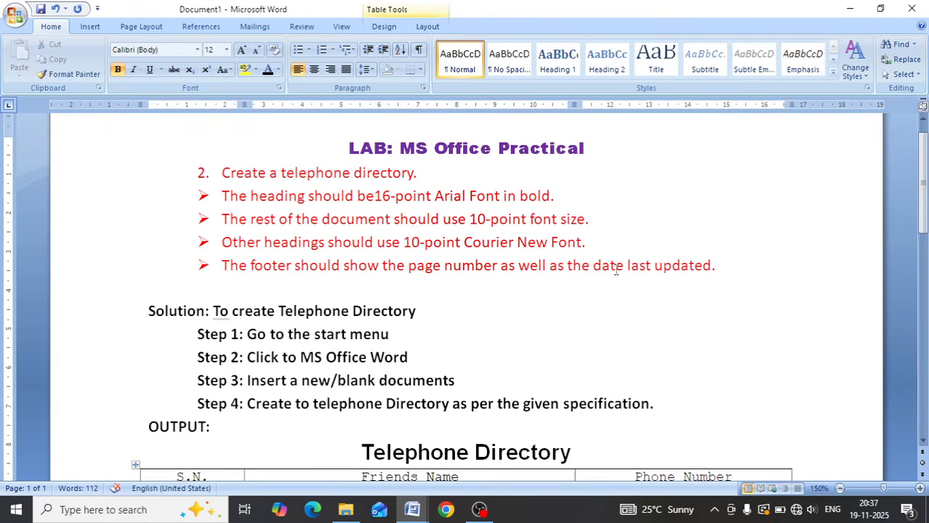
scroll(615, 269, down, 9)
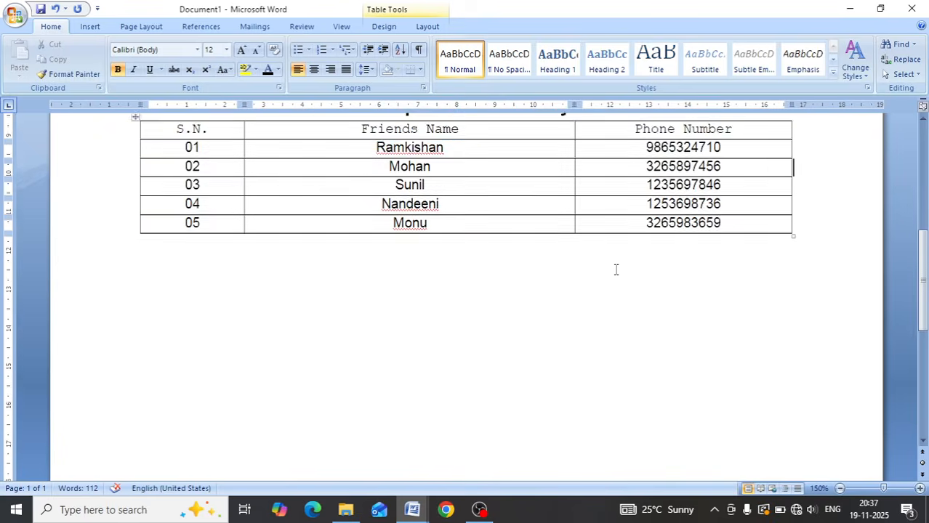
- Insert the built-in Conservative footer with a centered page number and return to the document body
click(151, 236)
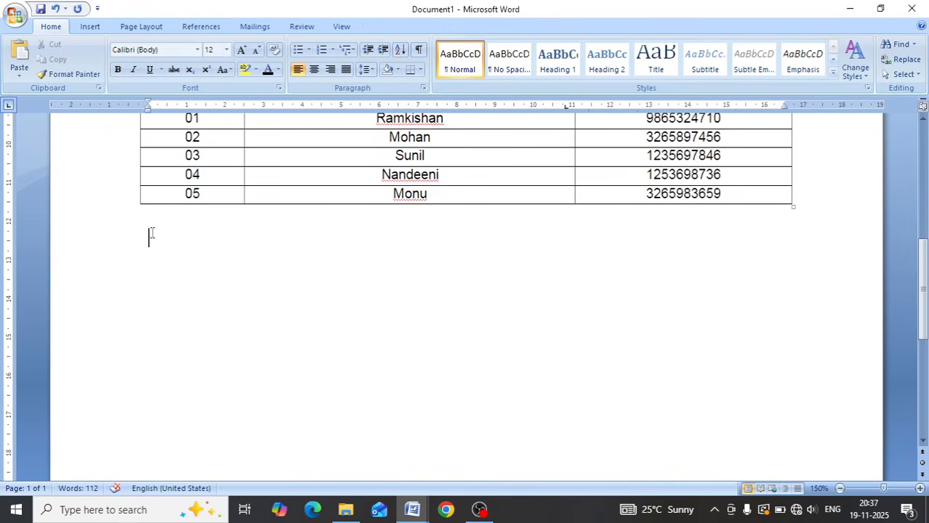
click(91, 28)
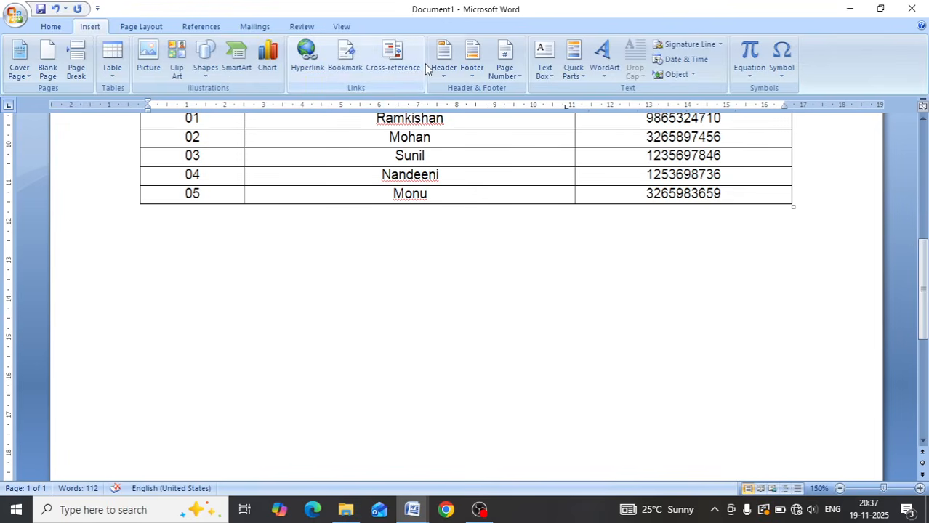
click(472, 73)
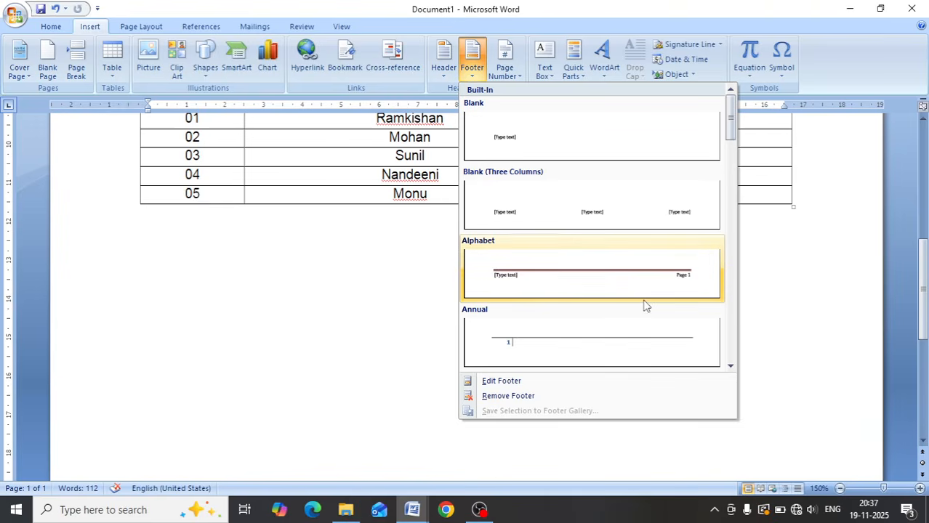
scroll(645, 305, down, 3)
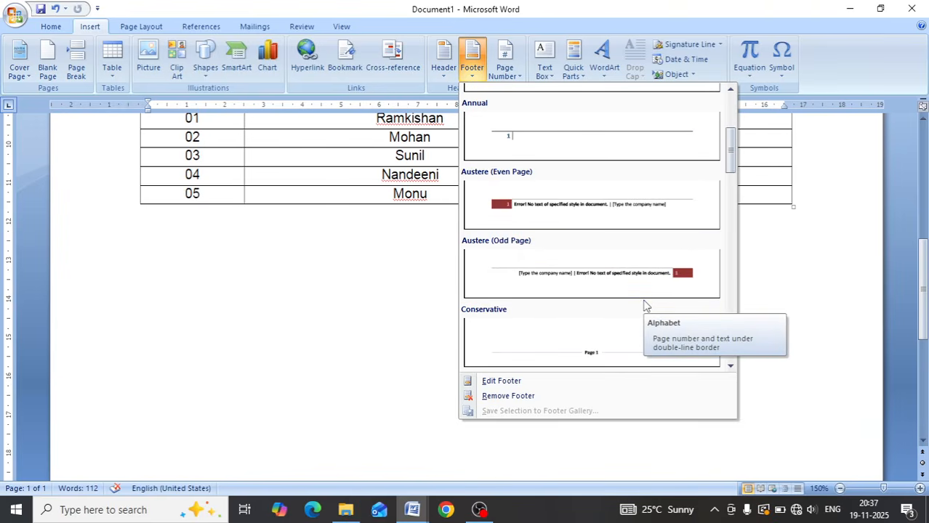
scroll(645, 305, down, 3)
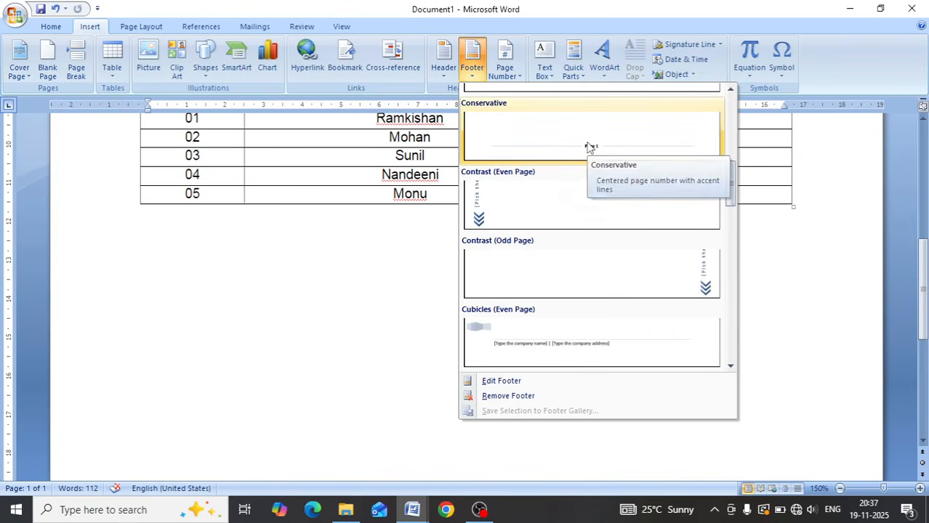
click(590, 148)
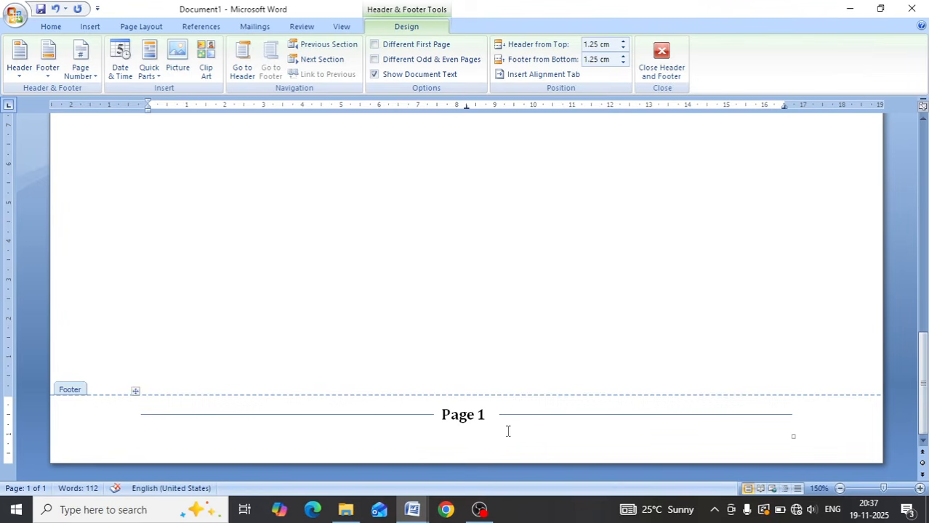
double_click(416, 244)
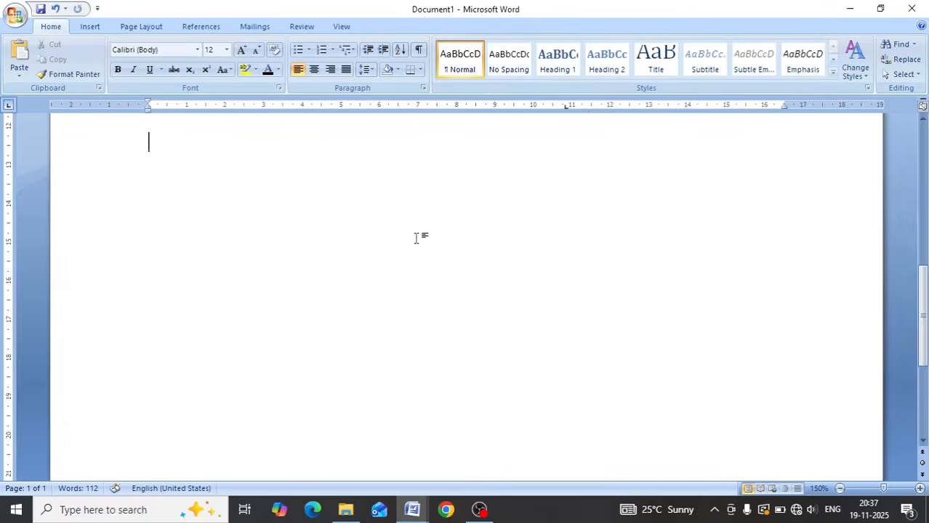
- Reopen the page footer for editing and right-align its empty line above the page number
scroll(457, 303, down, 2)
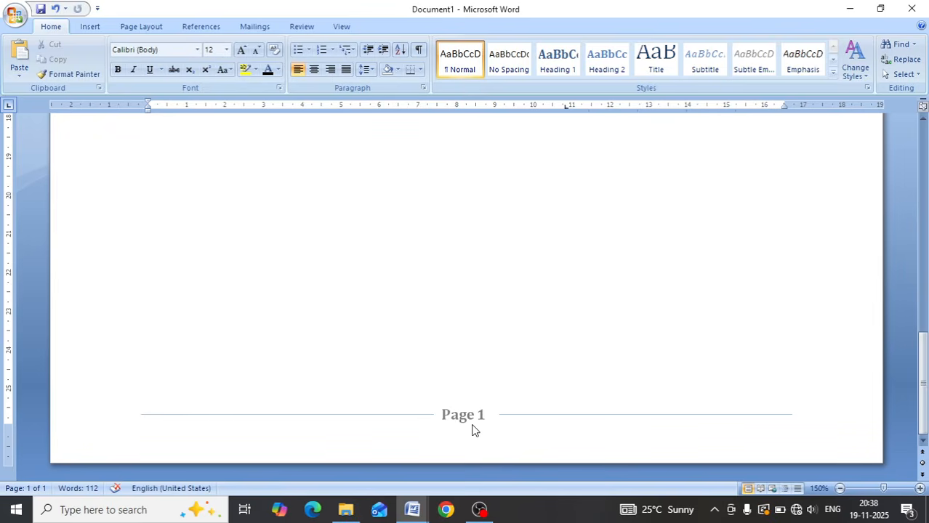
scroll(427, 262, up, 5)
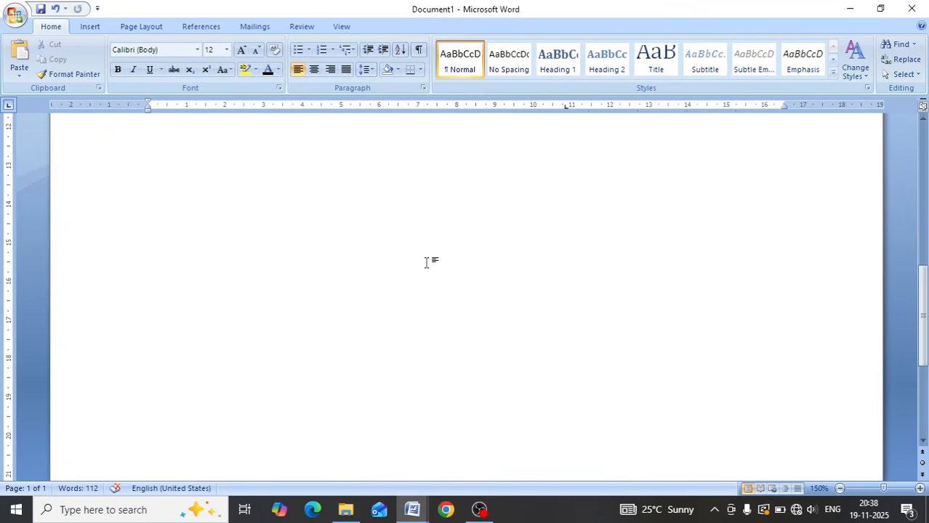
scroll(426, 262, down, 5)
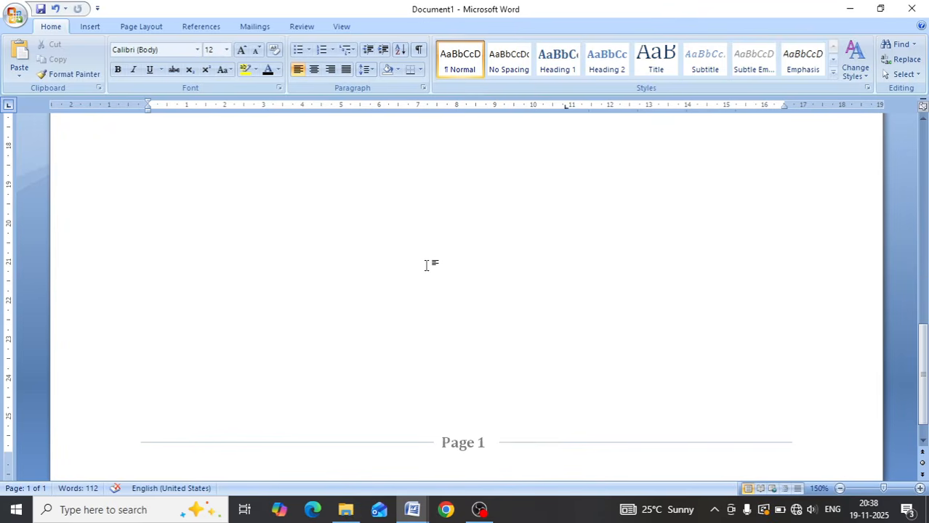
scroll(429, 293, up, 5)
scroll(429, 292, down, 3)
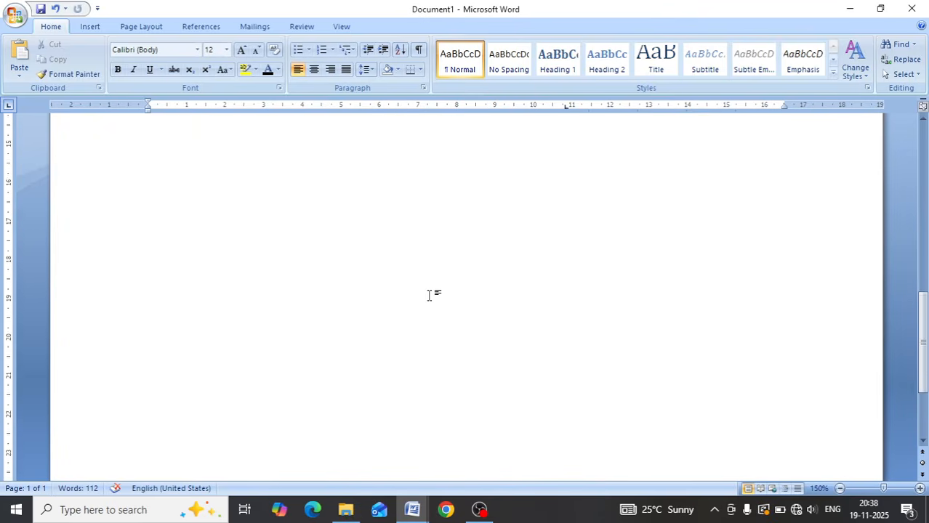
scroll(429, 294, down, 3)
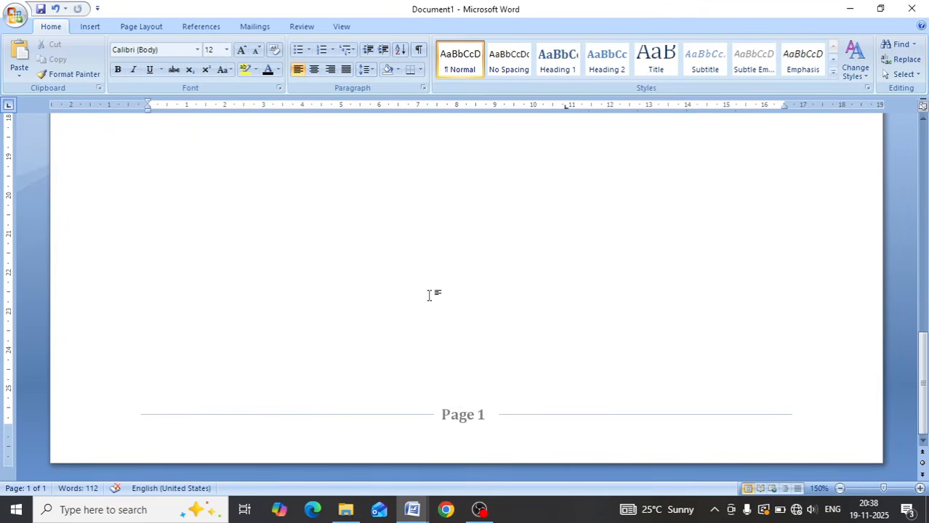
double_click(477, 414)
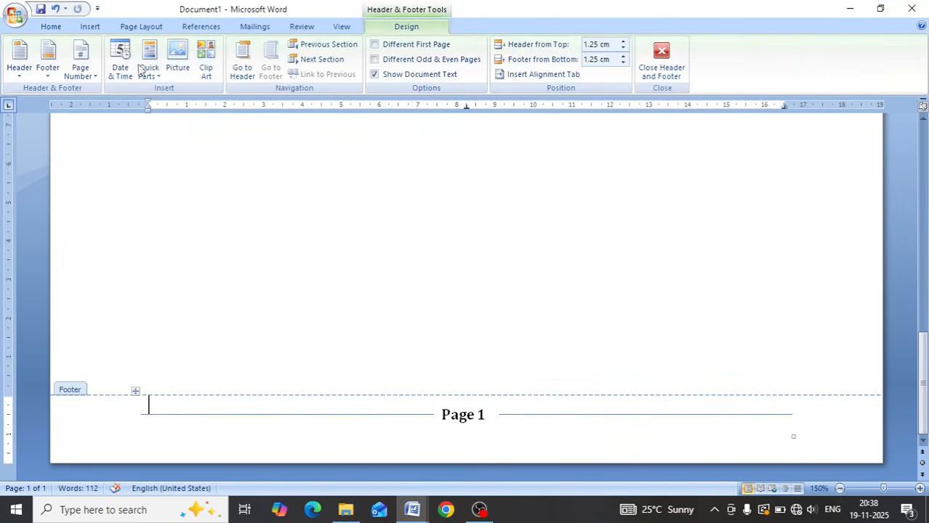
click(58, 29)
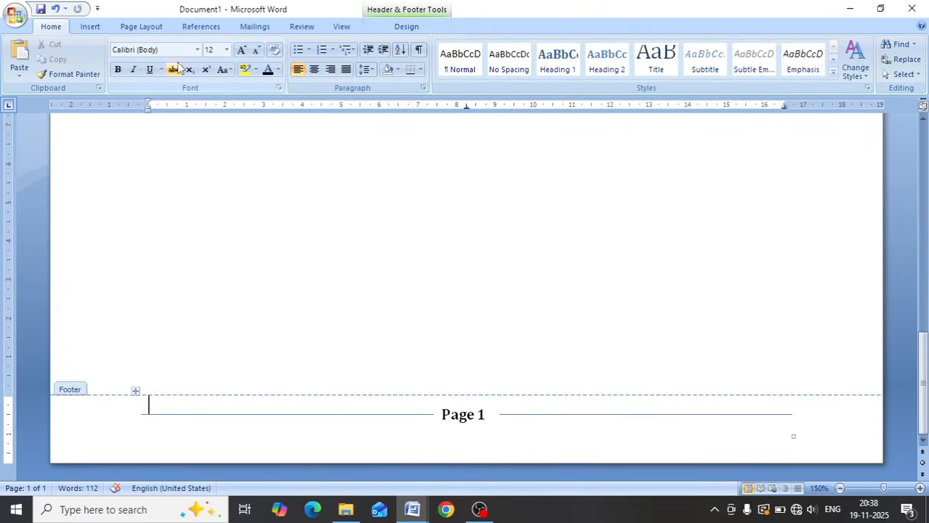
click(331, 70)
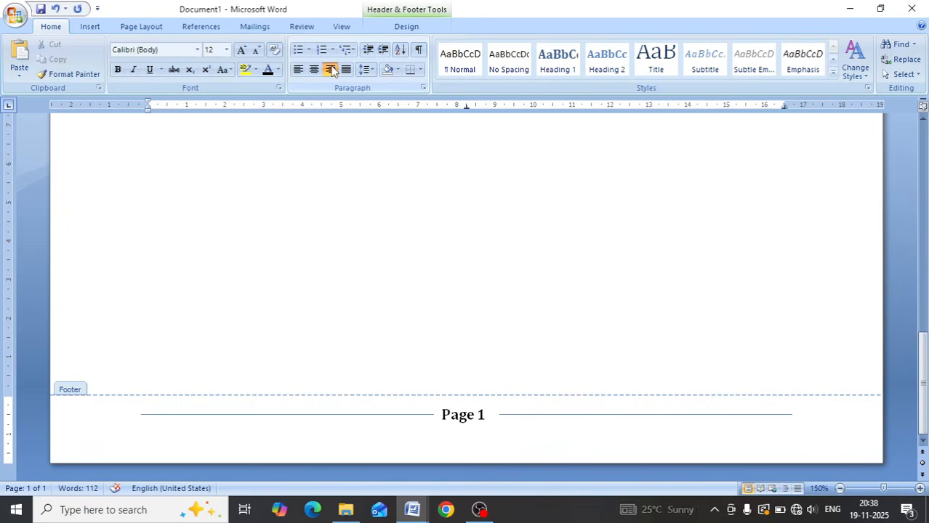
click(391, 9)
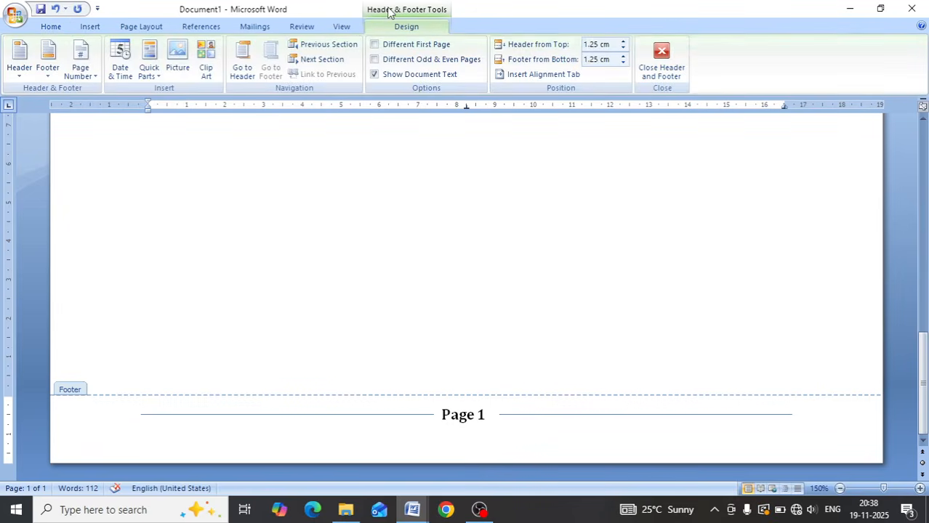
- Insert the current date in the footer in the "Wednesday, November 19, 2025" format and return to the document body
click(121, 58)
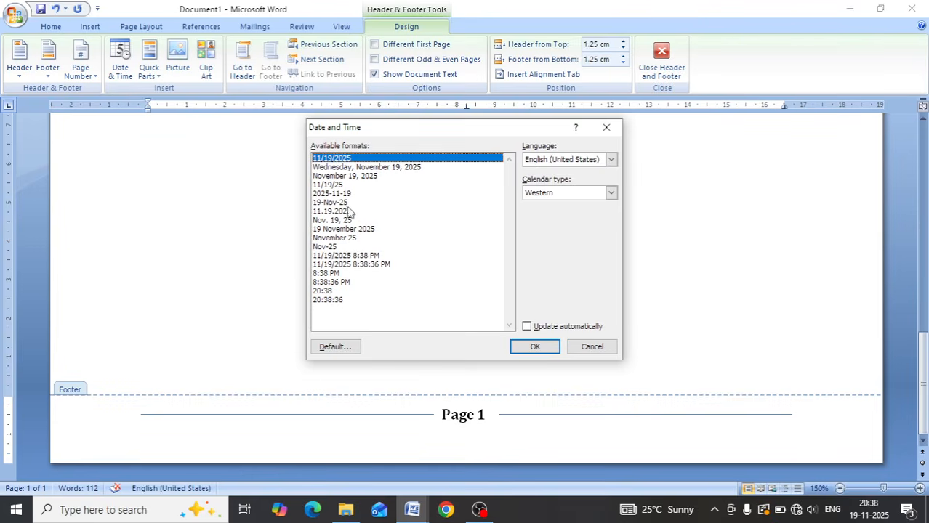
click(340, 168)
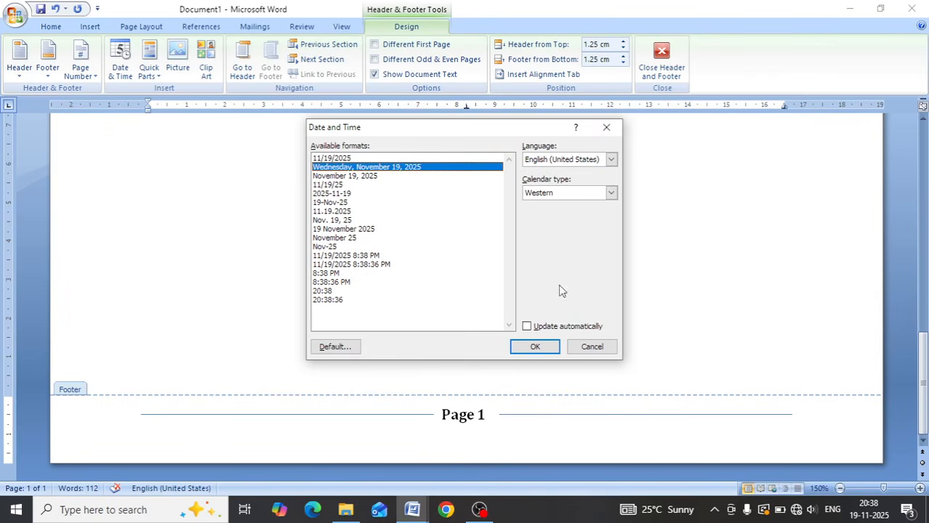
click(533, 347)
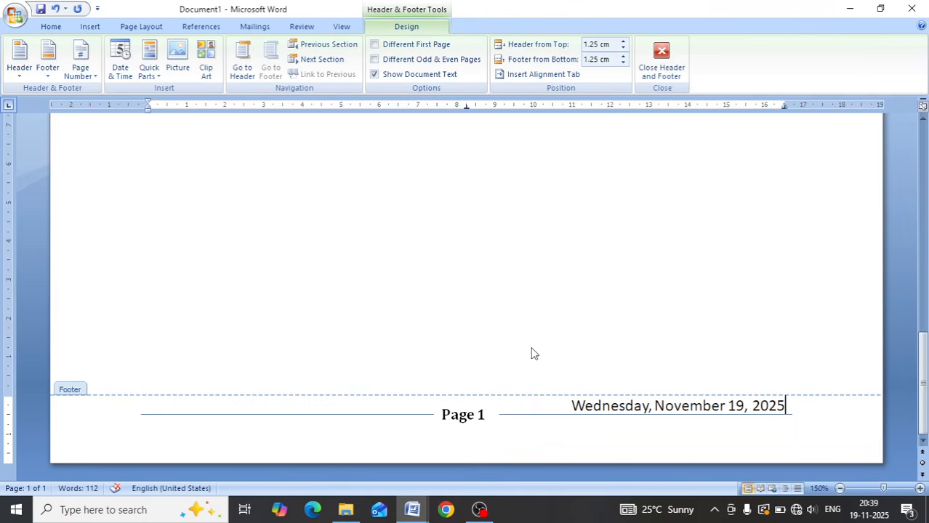
double_click(506, 212)
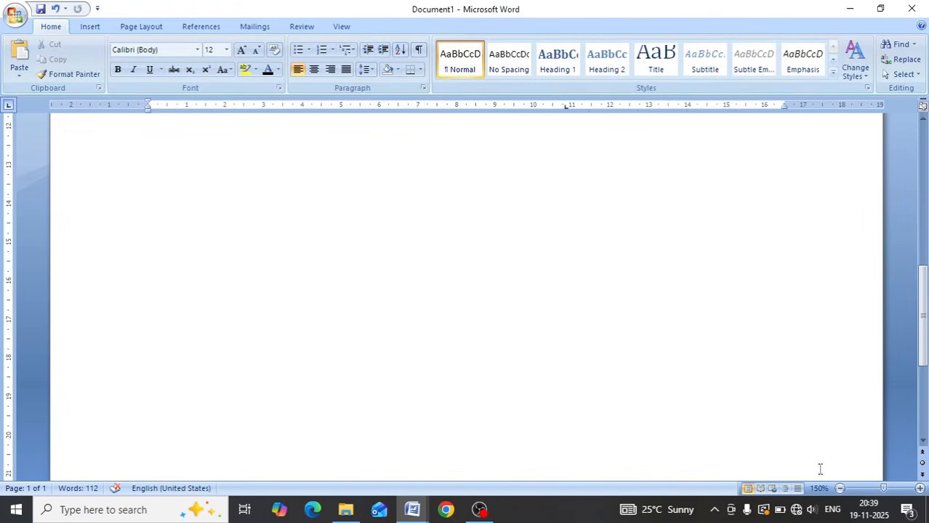
- Review the whole page at different zoom levels, checking the telephone directory table, the footer's page number and date, and the specifications
click(840, 488)
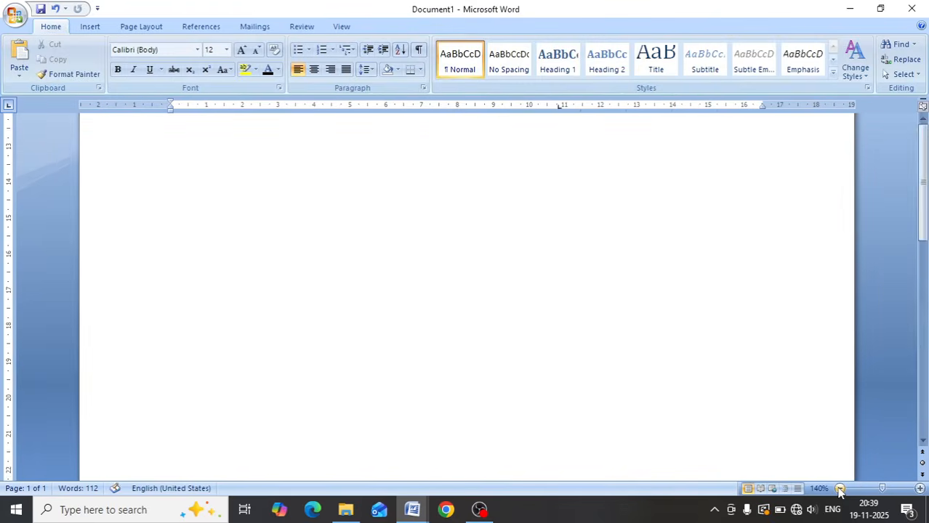
click(839, 489)
click(839, 488)
click(840, 488)
click(839, 488)
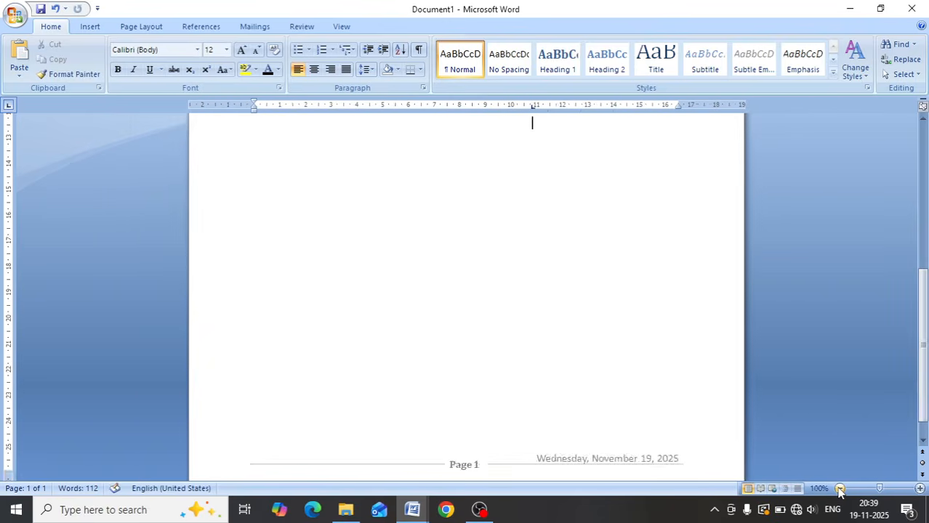
click(839, 488)
click(839, 488)
click(839, 488)
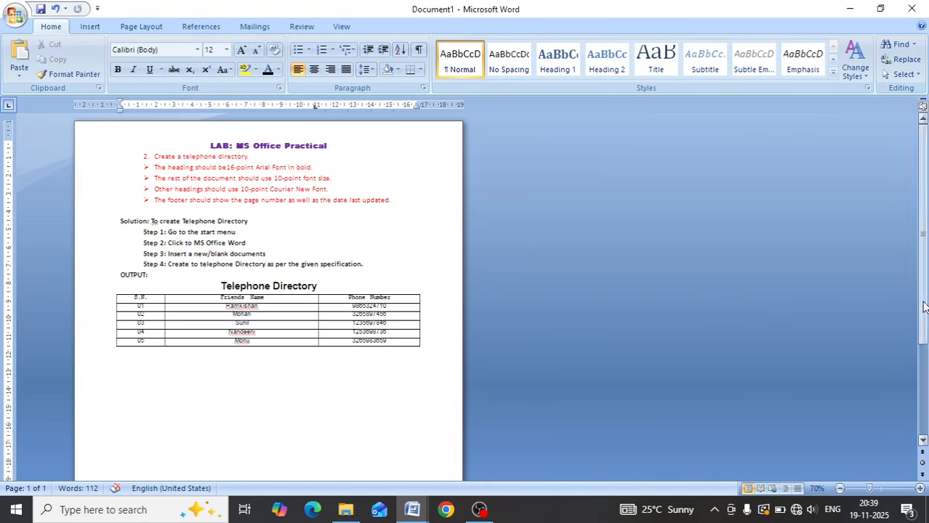
drag(923, 306, 924, 394)
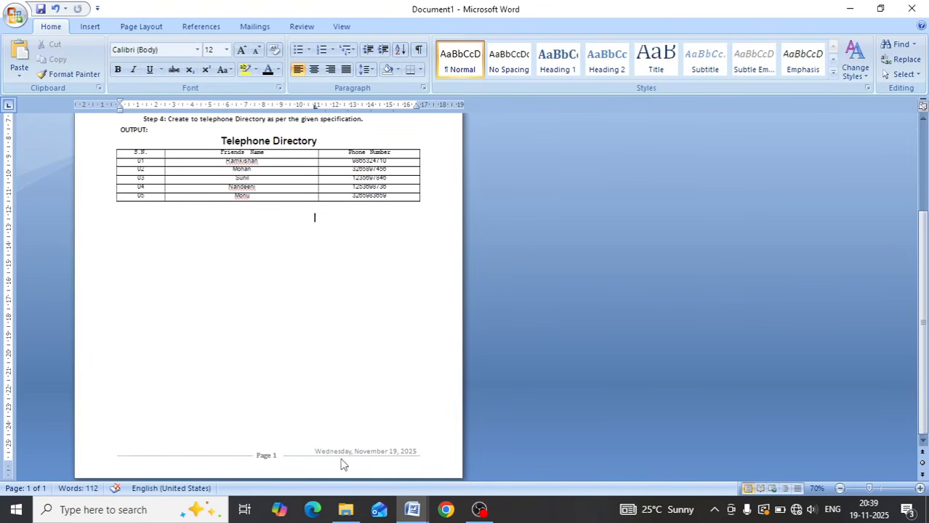
click(919, 488)
click(919, 489)
click(919, 488)
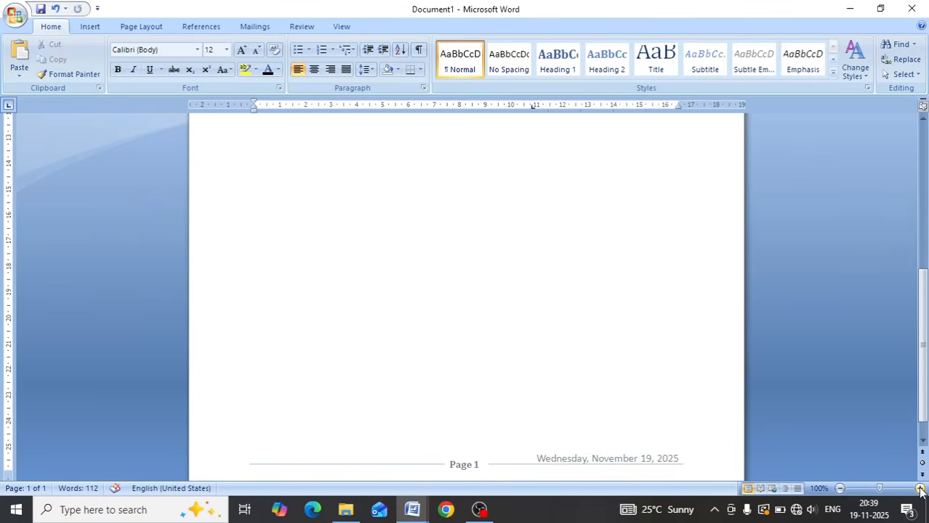
click(920, 490)
drag(923, 380, 924, 404)
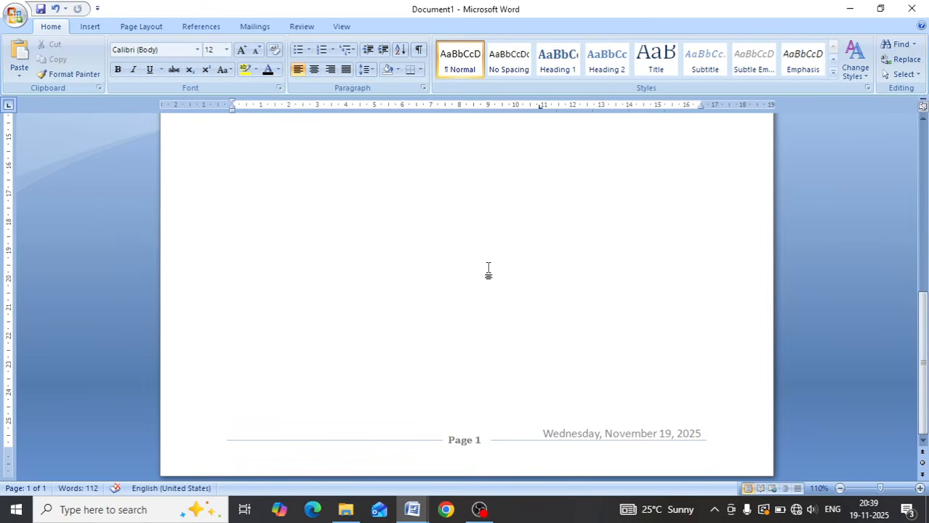
scroll(489, 268, up, 10)
scroll(489, 270, up, 3)
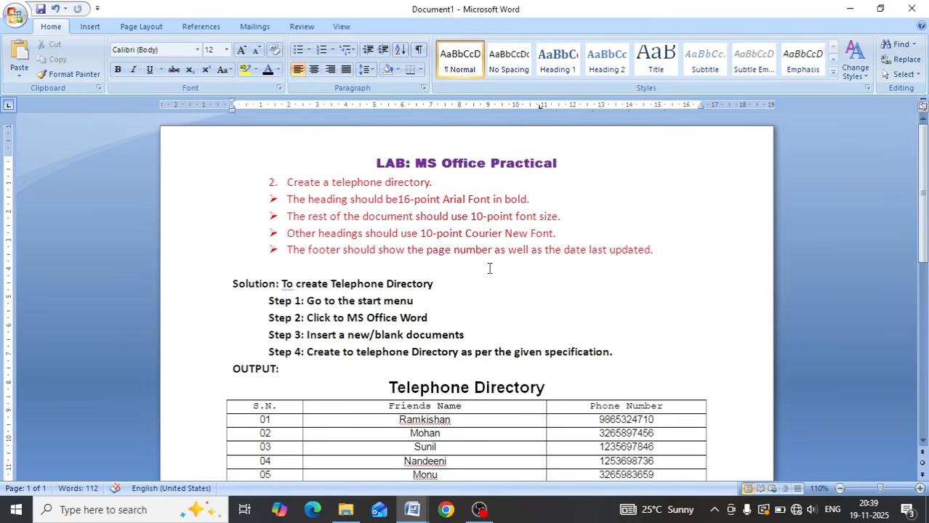